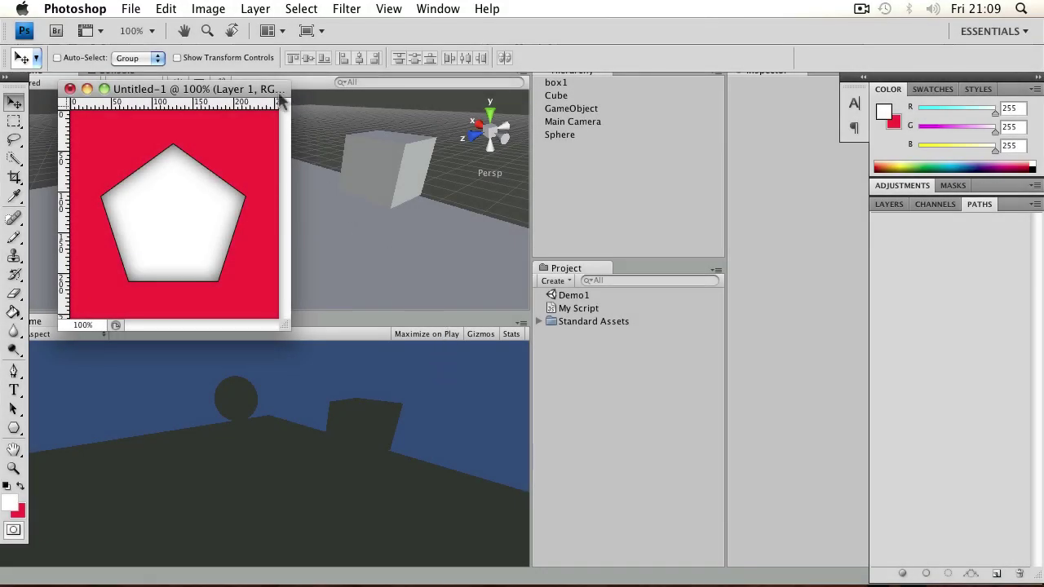
Reposition and enlarge the pentagon image window, then check its pixel dimensions without changes
drag(265, 90, 239, 87)
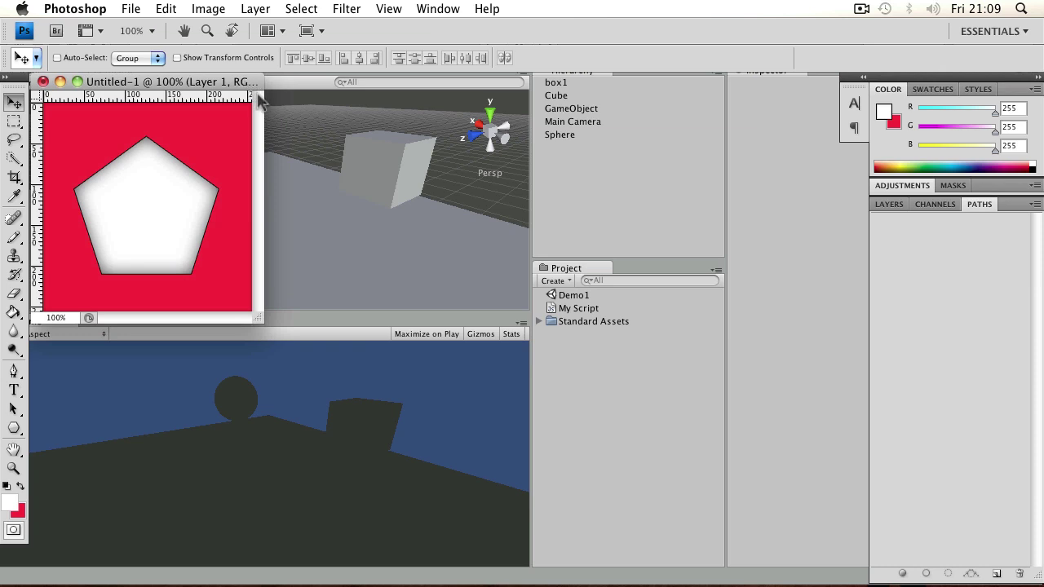
drag(241, 92, 245, 102)
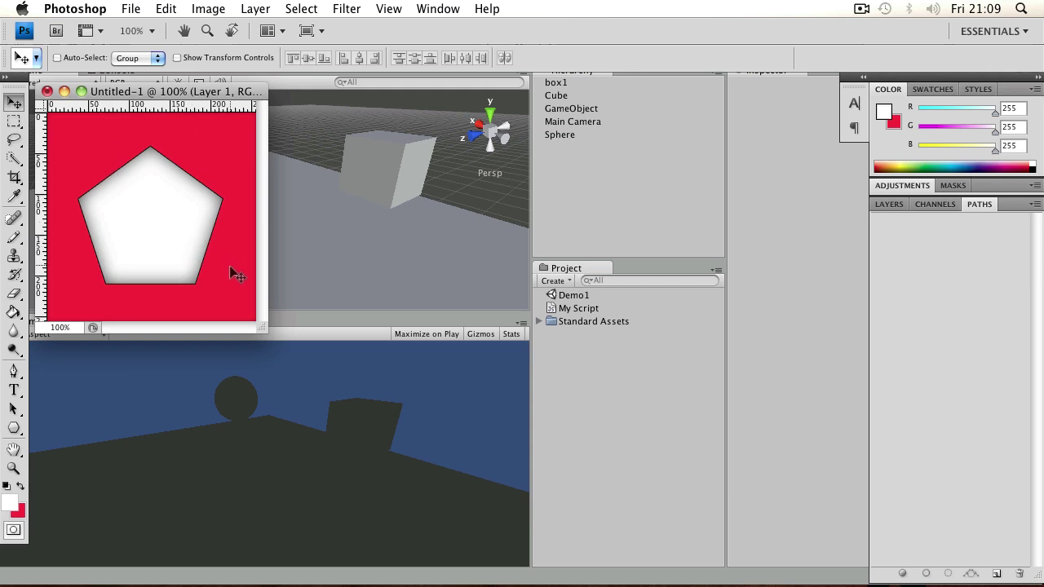
drag(270, 338, 314, 375)
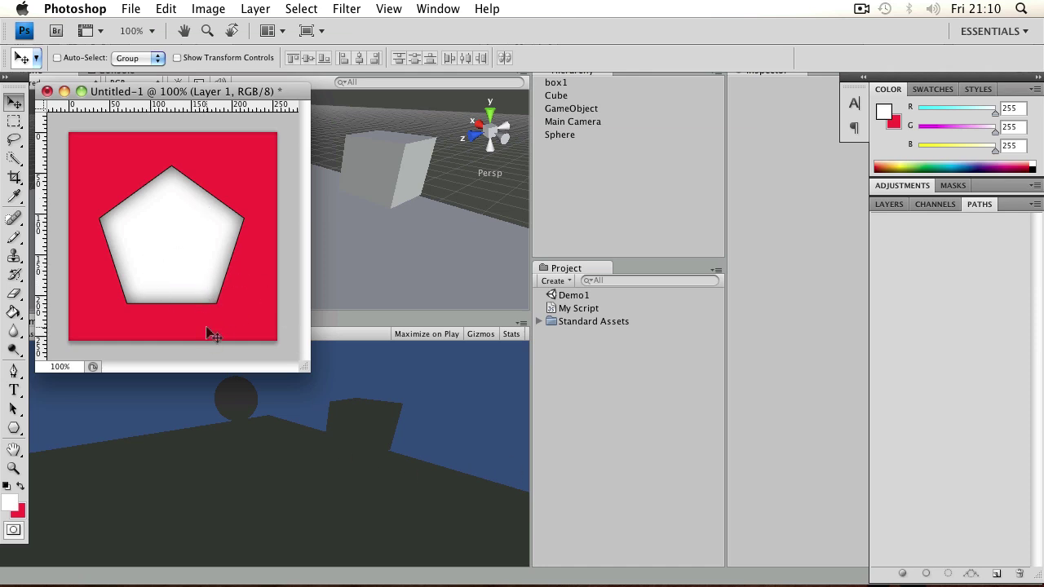
click(208, 8)
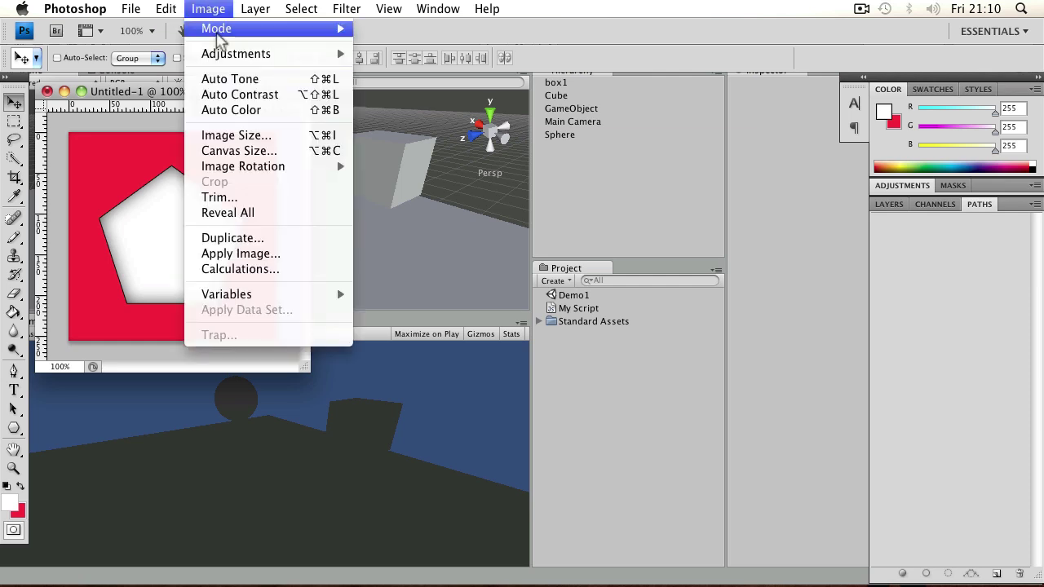
click(237, 136)
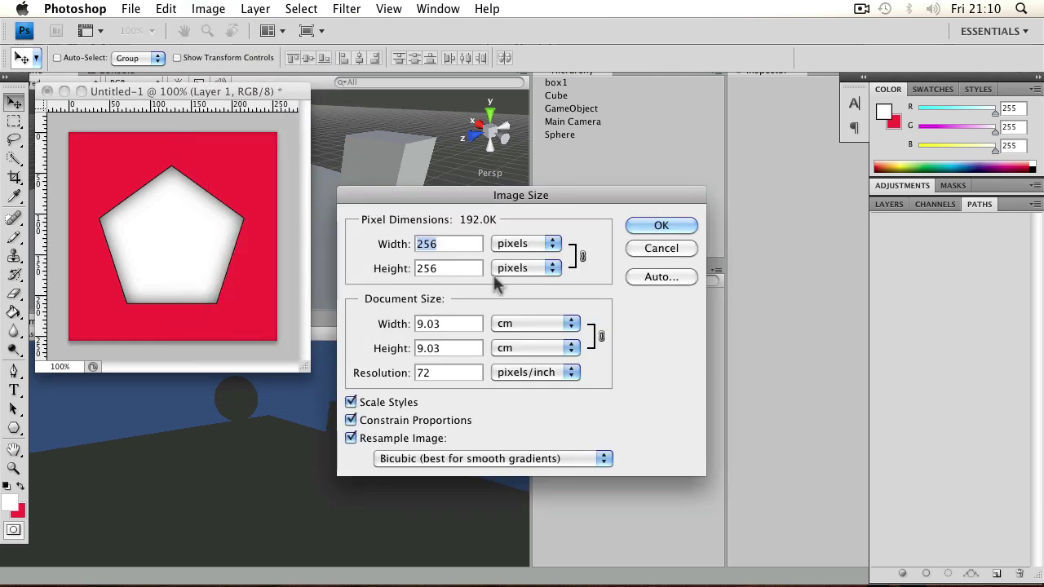
click(653, 248)
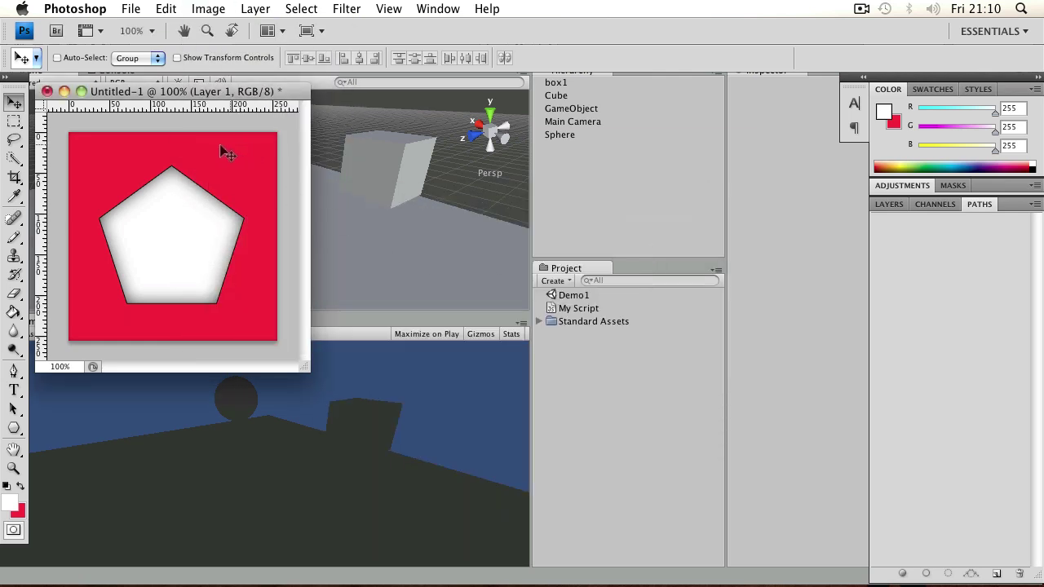
Start Save As and browse to Desktop > My First Unity Project > Assets
click(131, 8)
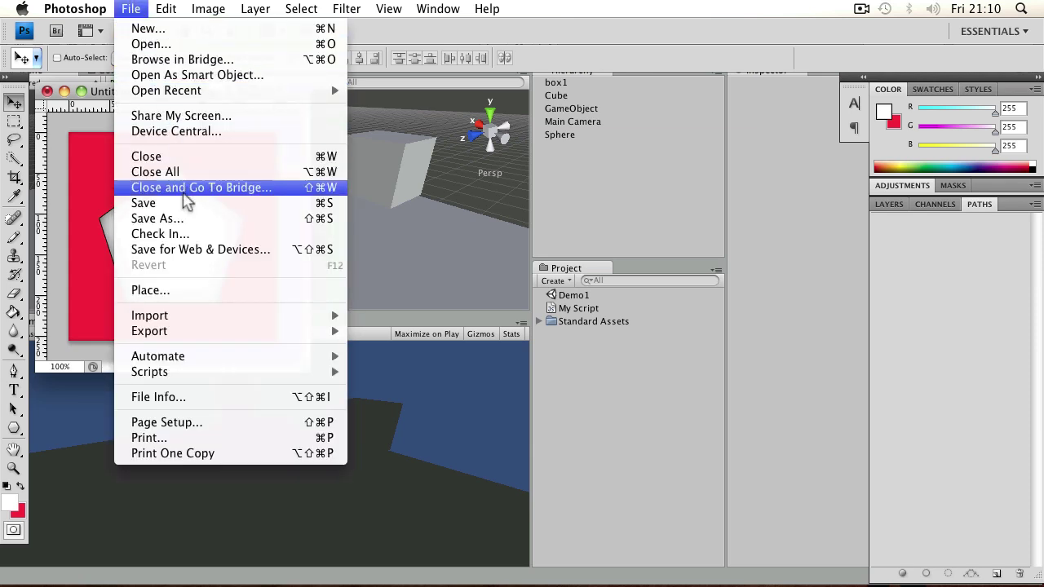
click(191, 220)
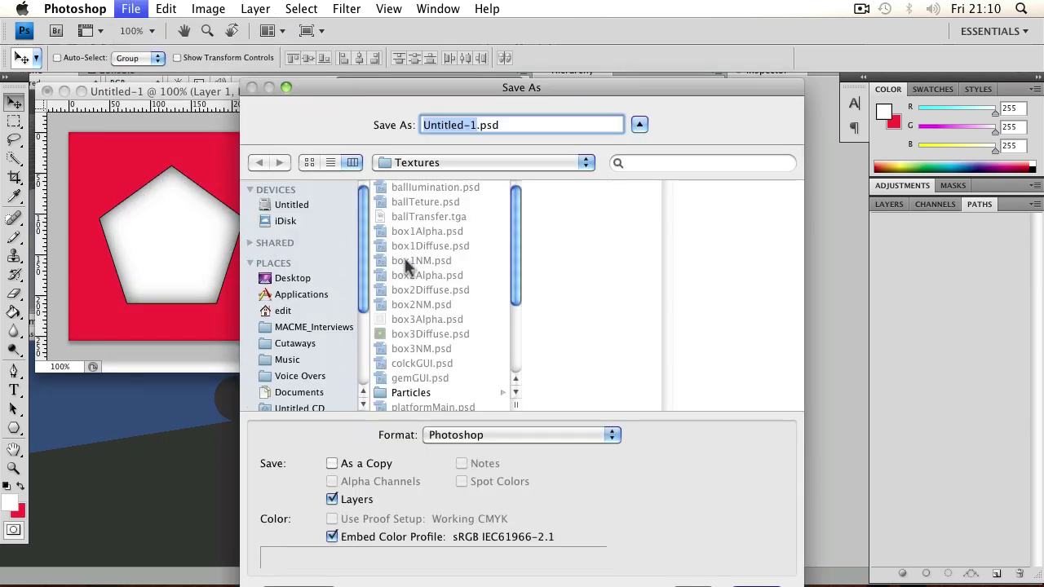
click(287, 279)
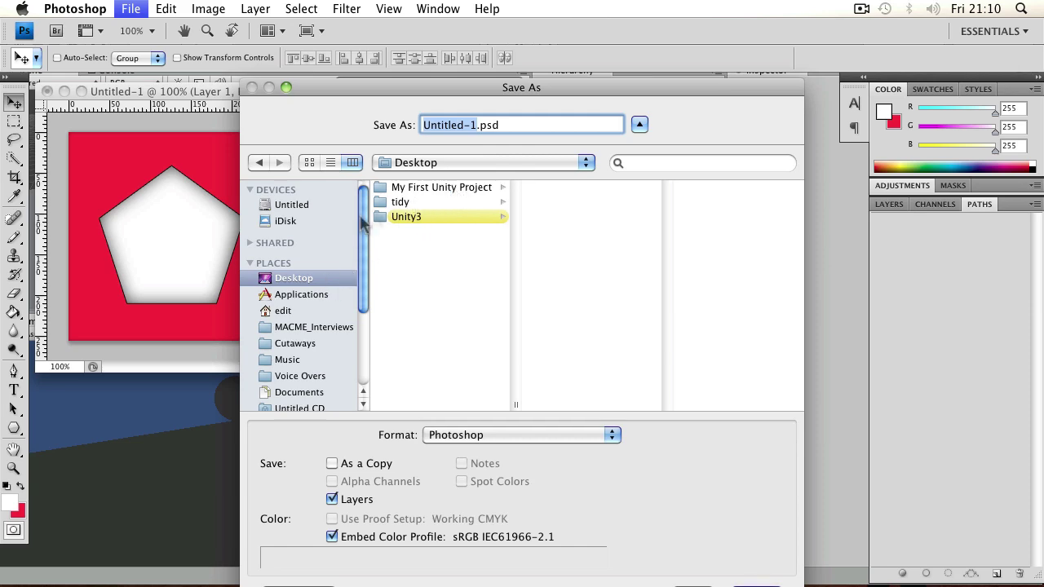
click(478, 190)
click(573, 190)
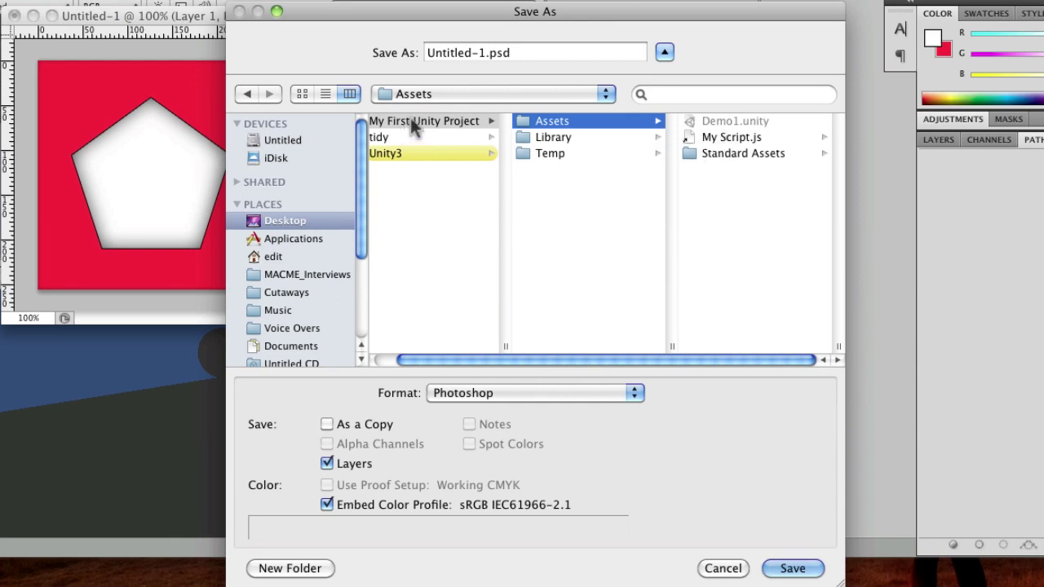
click(412, 121)
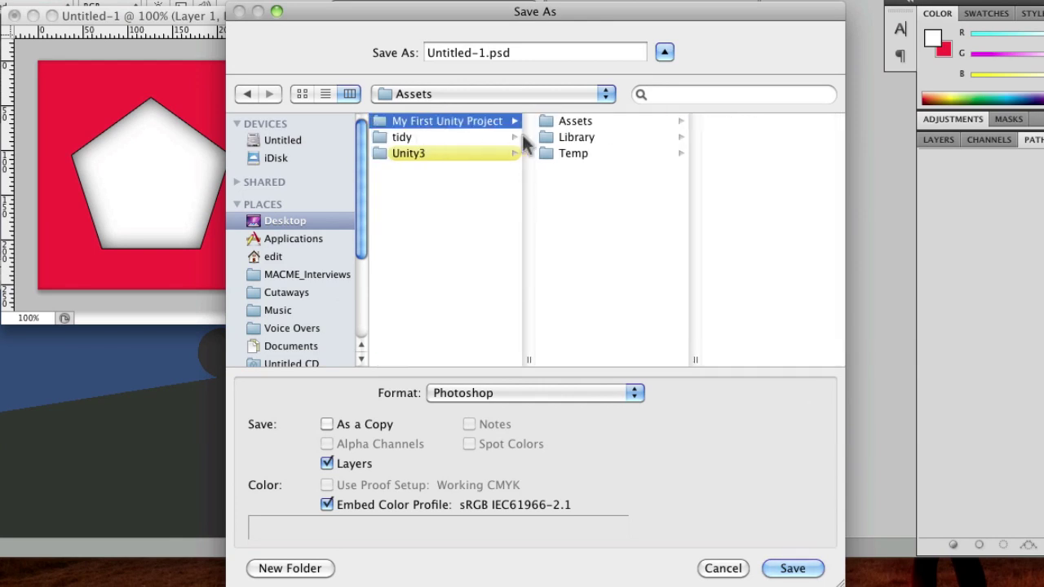
click(581, 121)
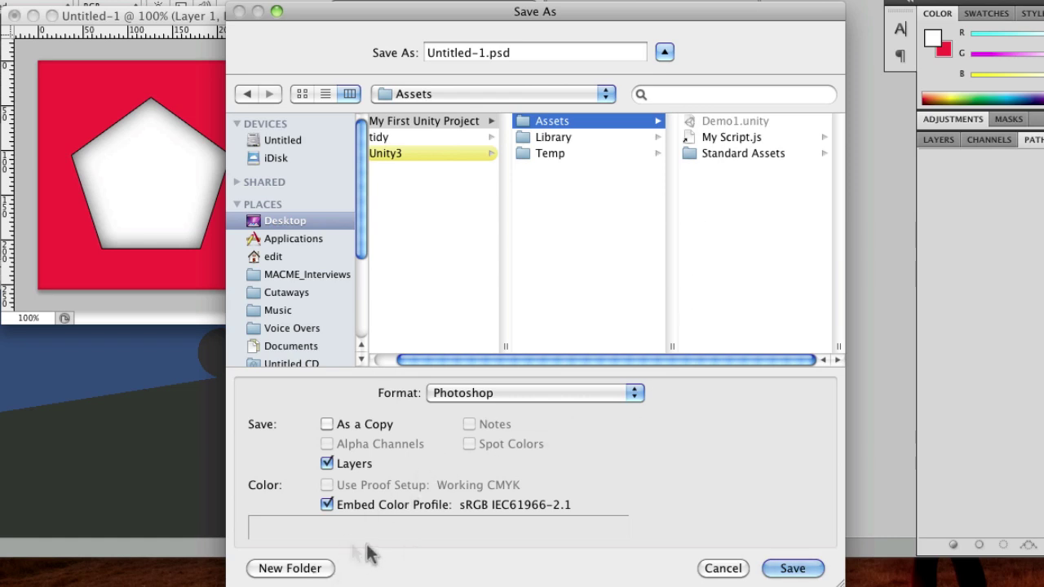
Create a new folder named Textures inside Assets
click(308, 568)
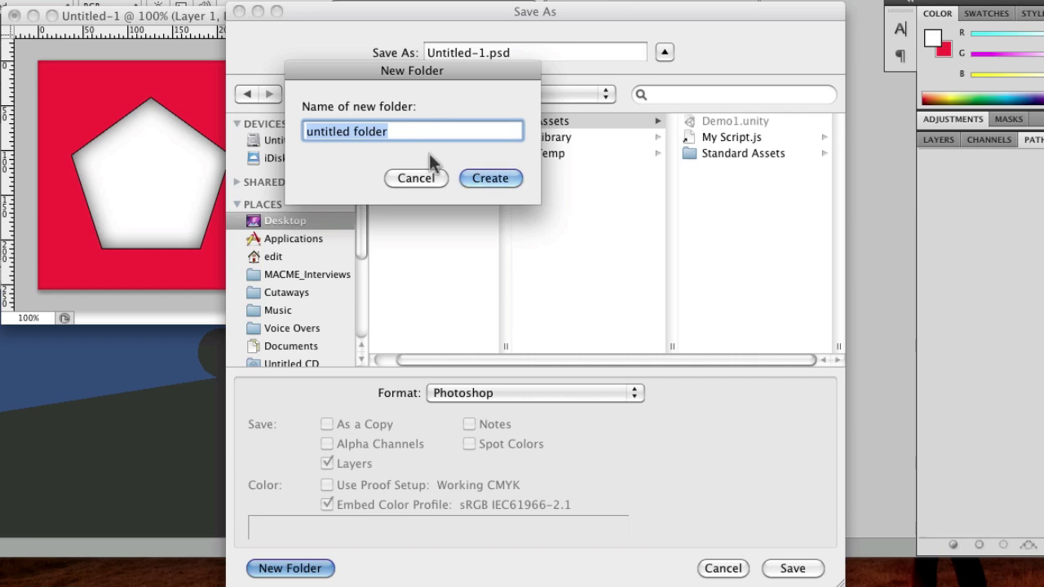
key(BackSpace)
text(Tetu)
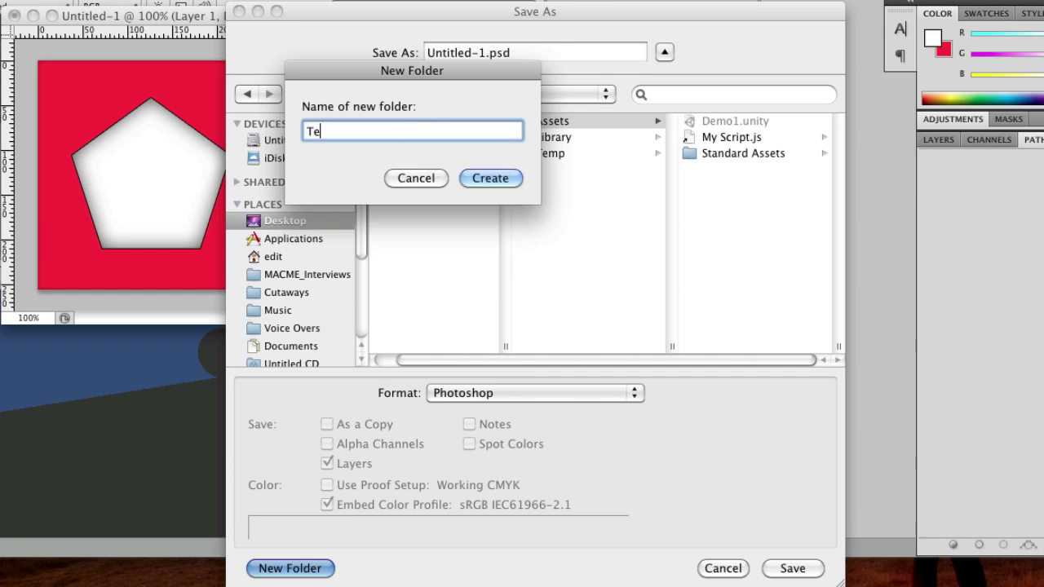
key(BackSpace)
key(BackSpace)
text(xtures)
key(Return)
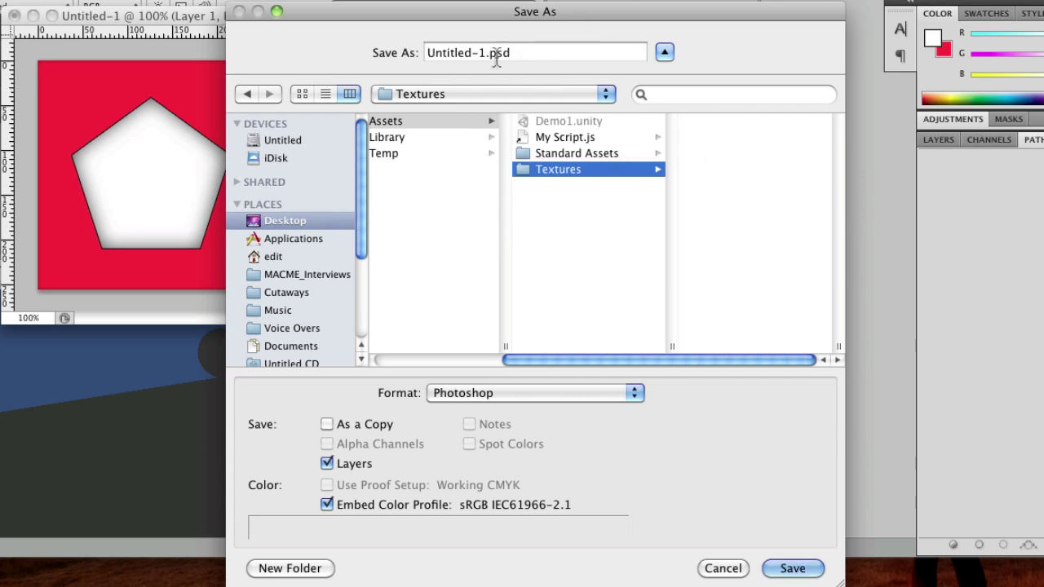
Save the image as Box1.psd with maximum compatibility
drag(487, 53, 421, 58)
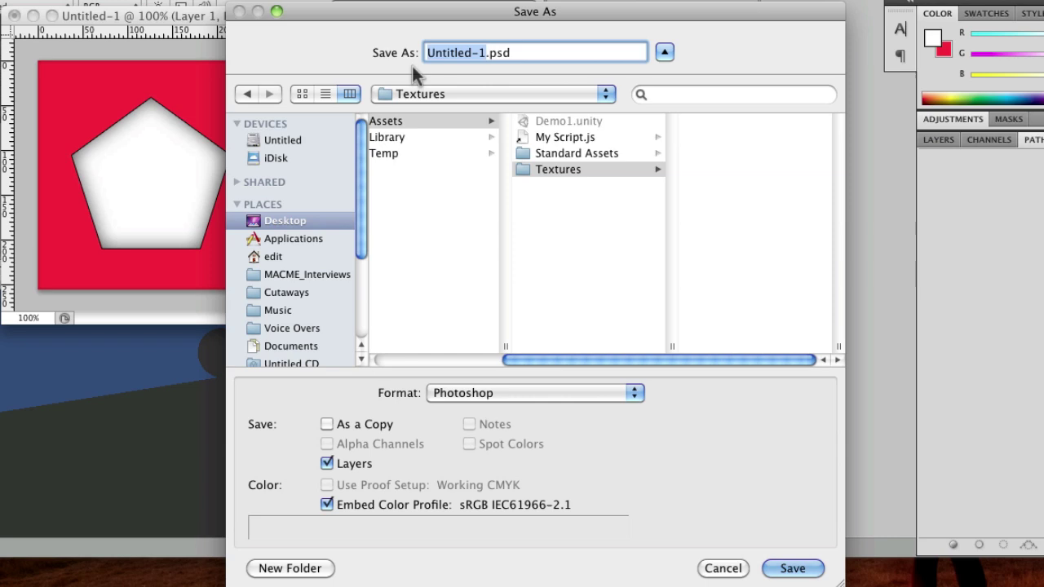
text(Box1)
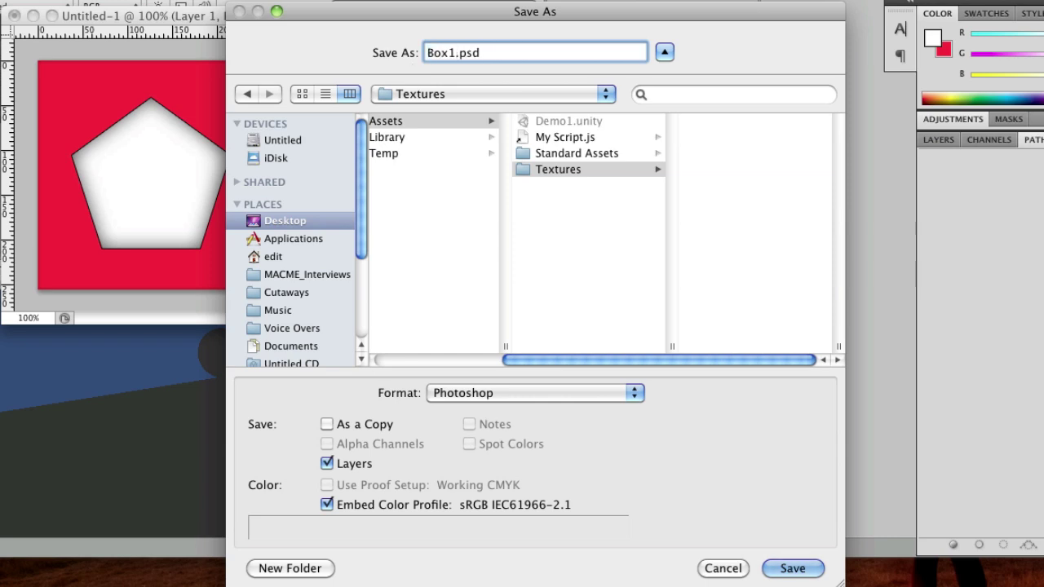
key(Return)
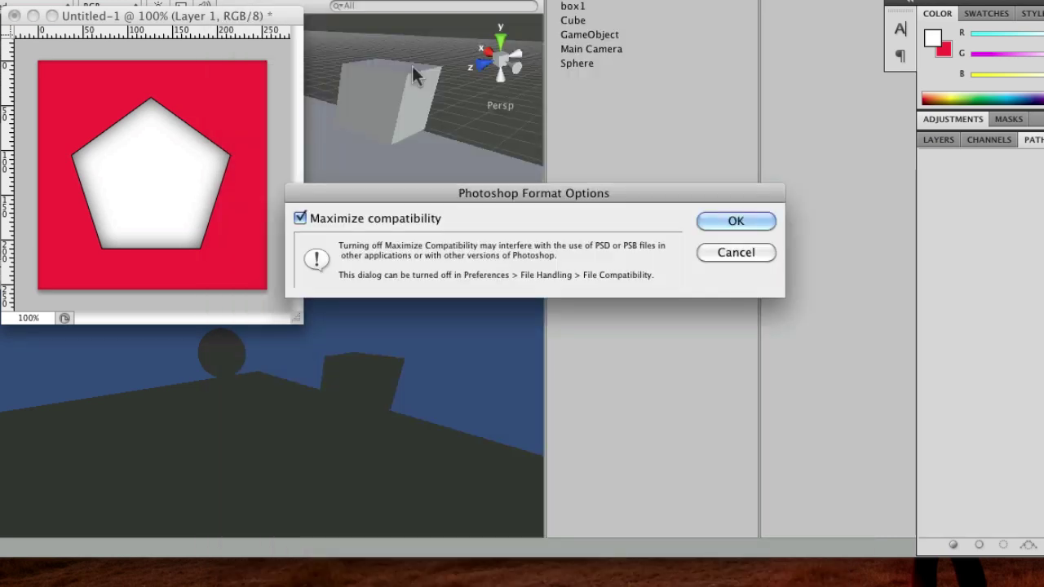
click(749, 222)
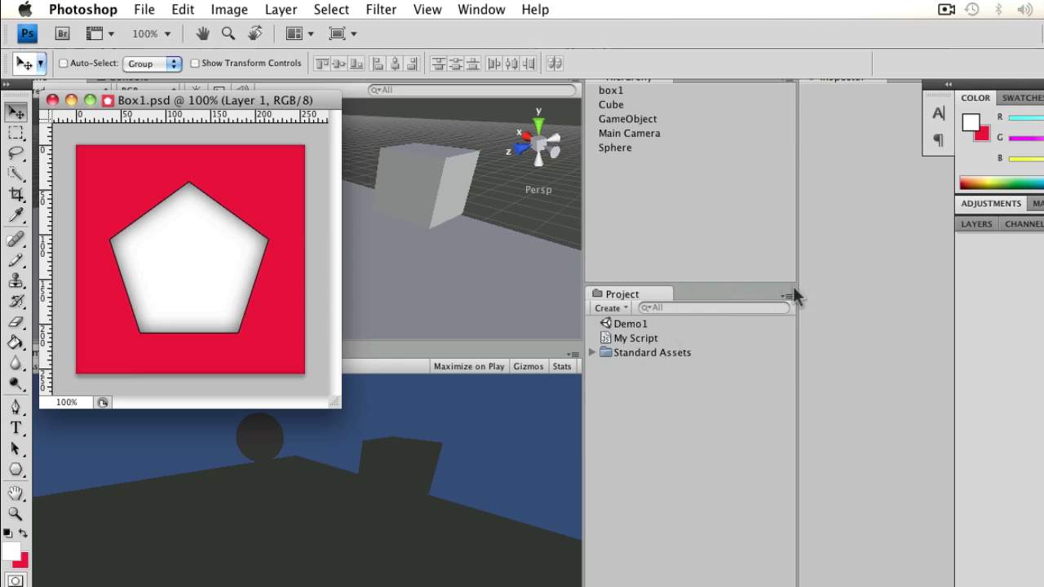
Switch to Unity and expand the Textures folder to reveal the Box1 texture
click(707, 275)
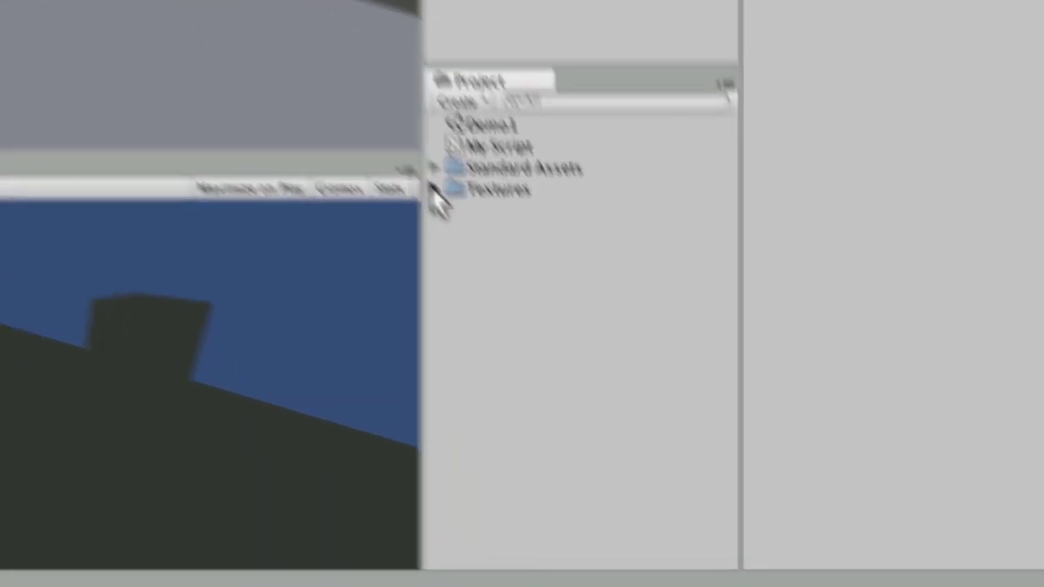
click(592, 368)
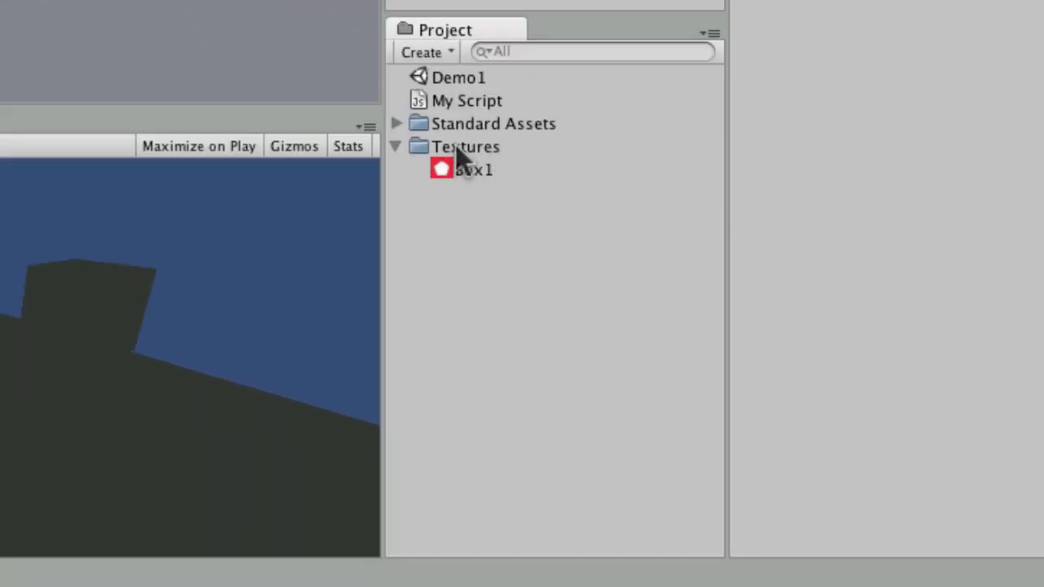
click(460, 148)
Select Box1, try the Aniso Level slider, and bring up the Texture Type list
click(464, 170)
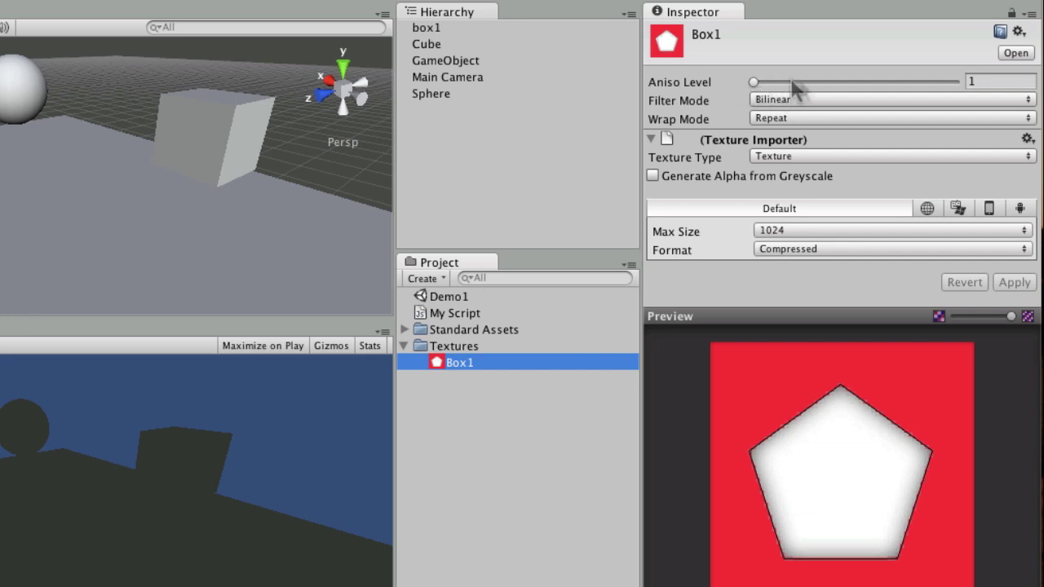
mouse_move(756, 82)
mouse_down()
mouse_move(879, 89)
mouse_move(753, 78)
mouse_up()
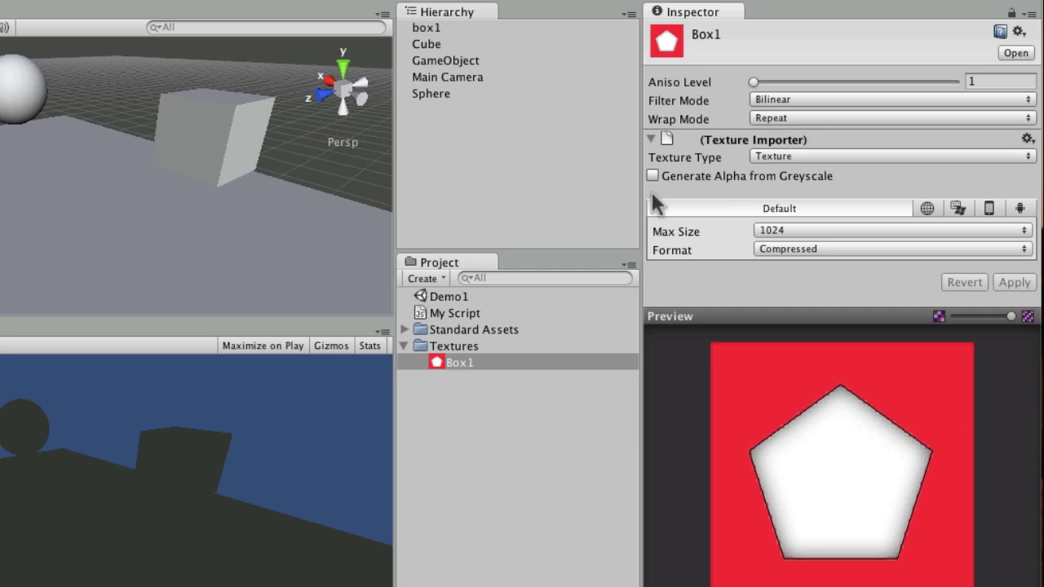
click(817, 155)
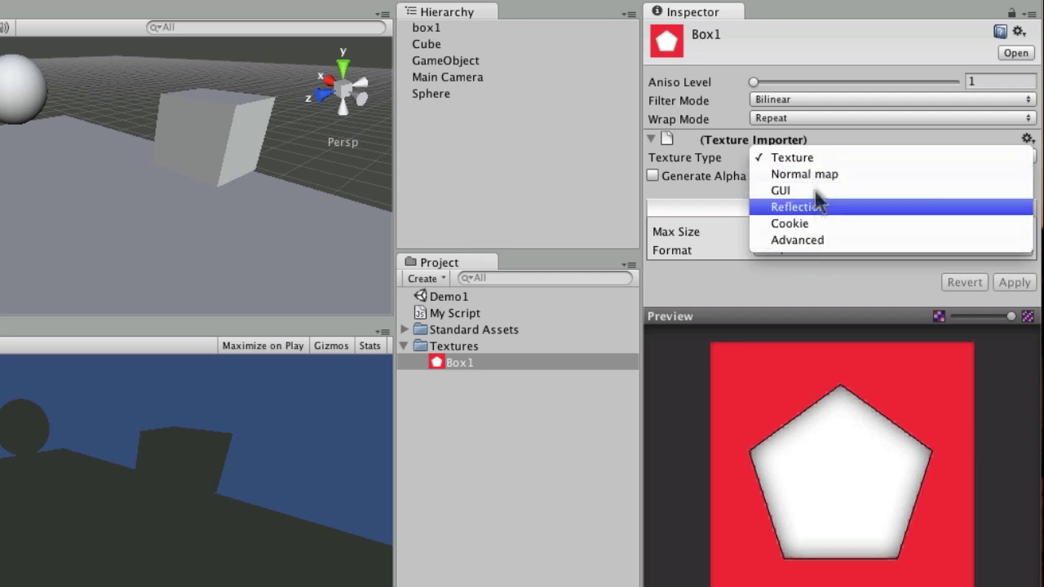
Keep Texture Type as Texture and set Max Size to 256
click(770, 157)
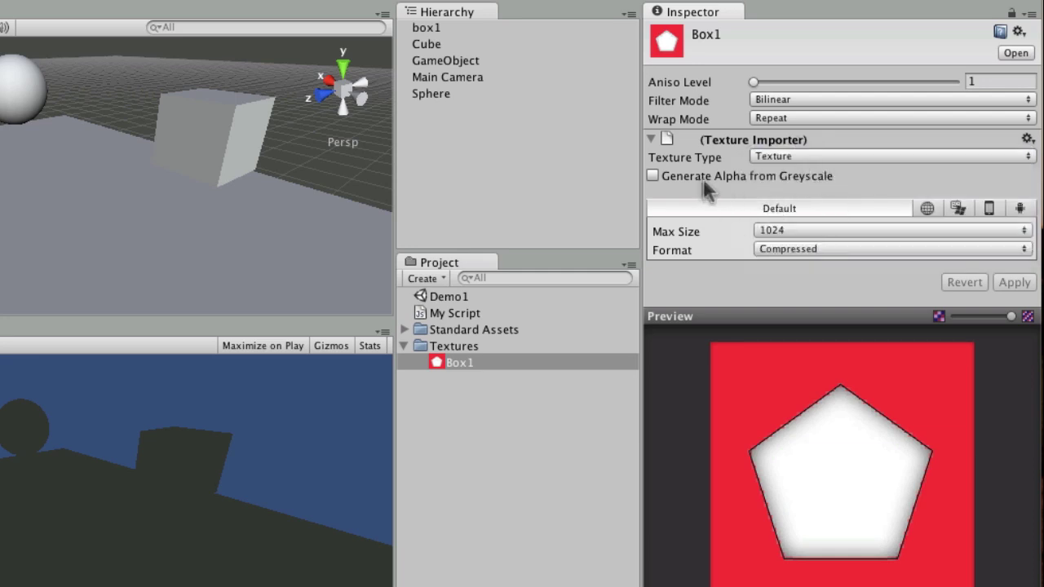
click(788, 232)
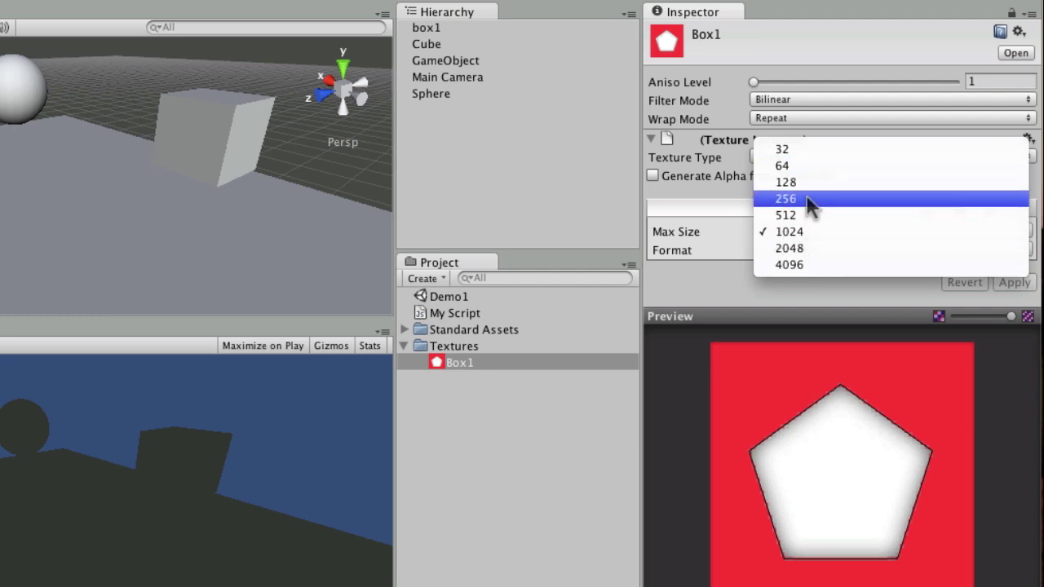
click(806, 199)
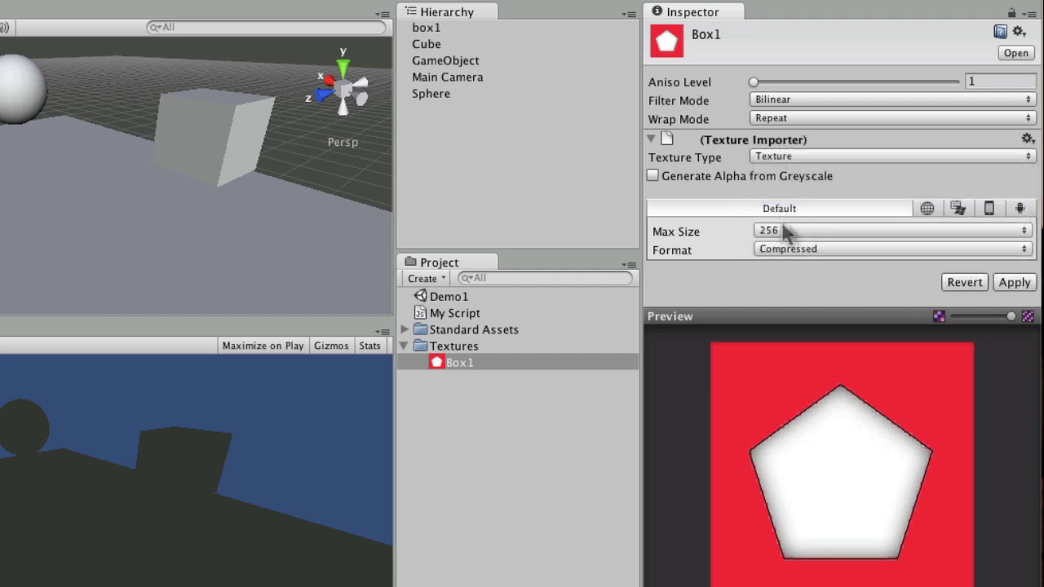
Review the Web, Standalone, iPhone and Android overrides, then return to default settings
click(929, 209)
click(953, 209)
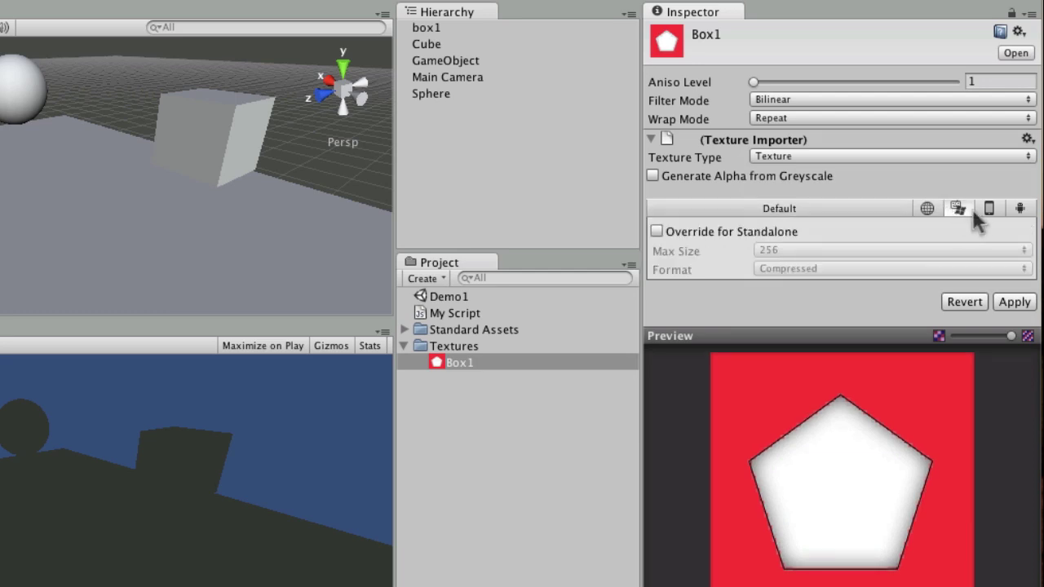
click(988, 208)
click(1018, 209)
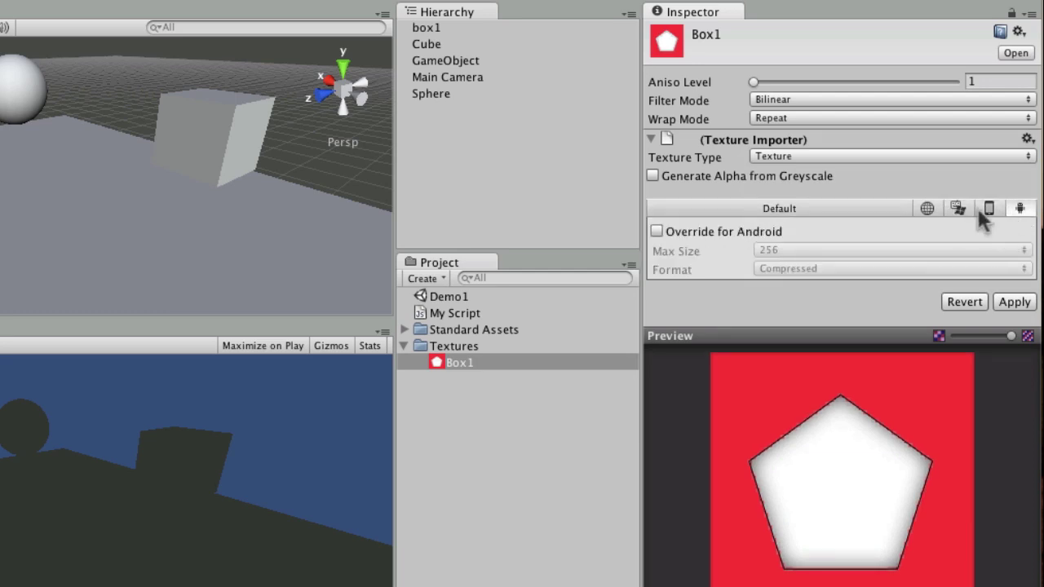
click(988, 209)
click(958, 210)
click(927, 210)
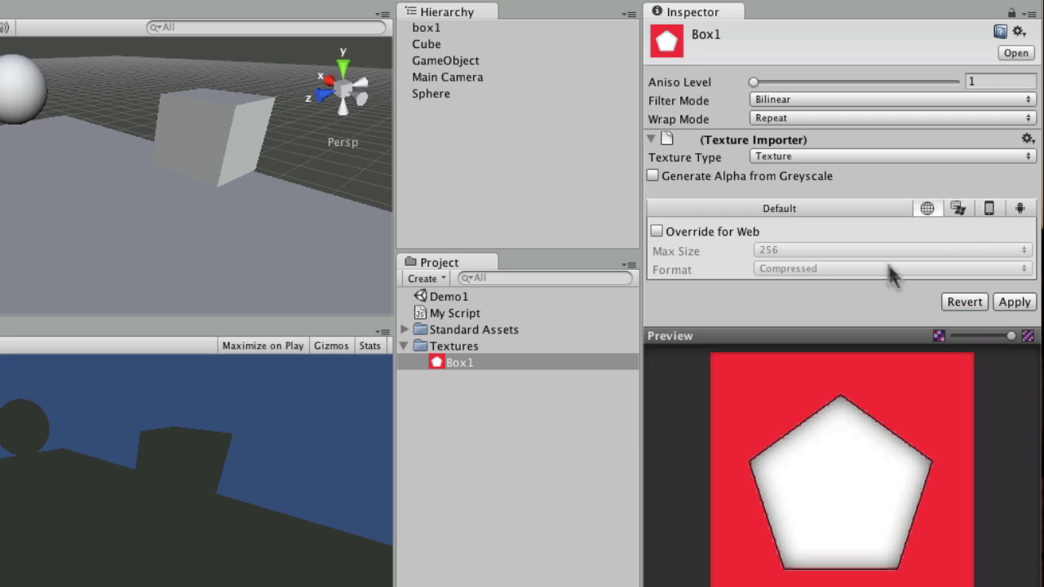
click(865, 208)
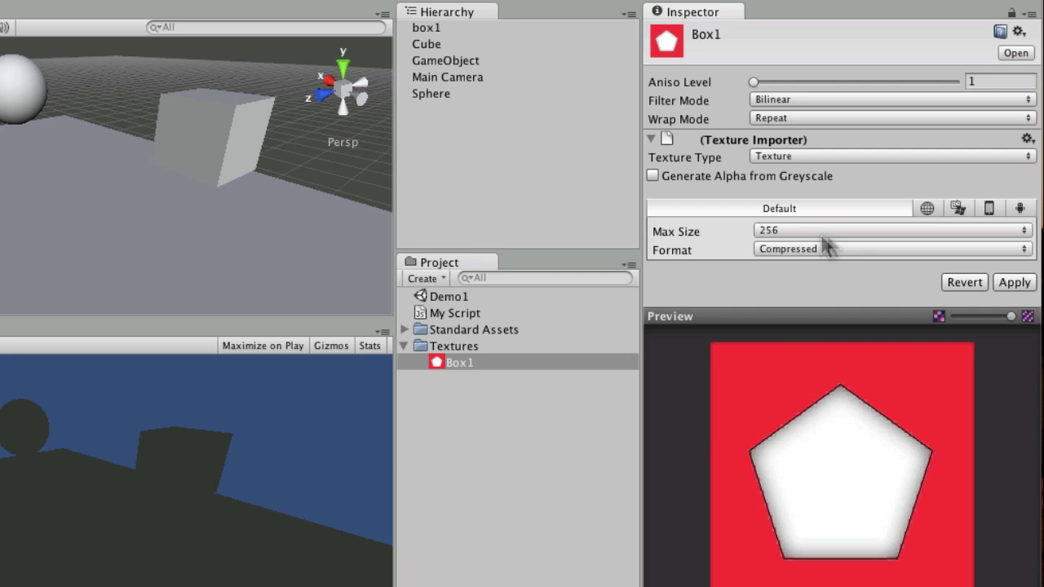
click(927, 208)
click(889, 204)
Switch Format to Truecolor, back to Compressed, and apply the import settings
click(815, 250)
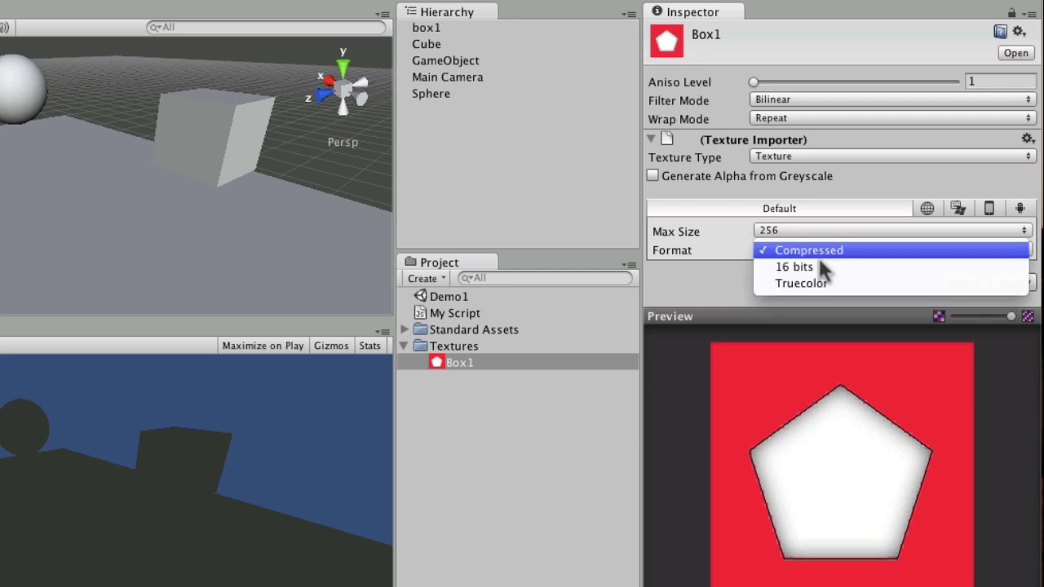
click(810, 284)
click(808, 253)
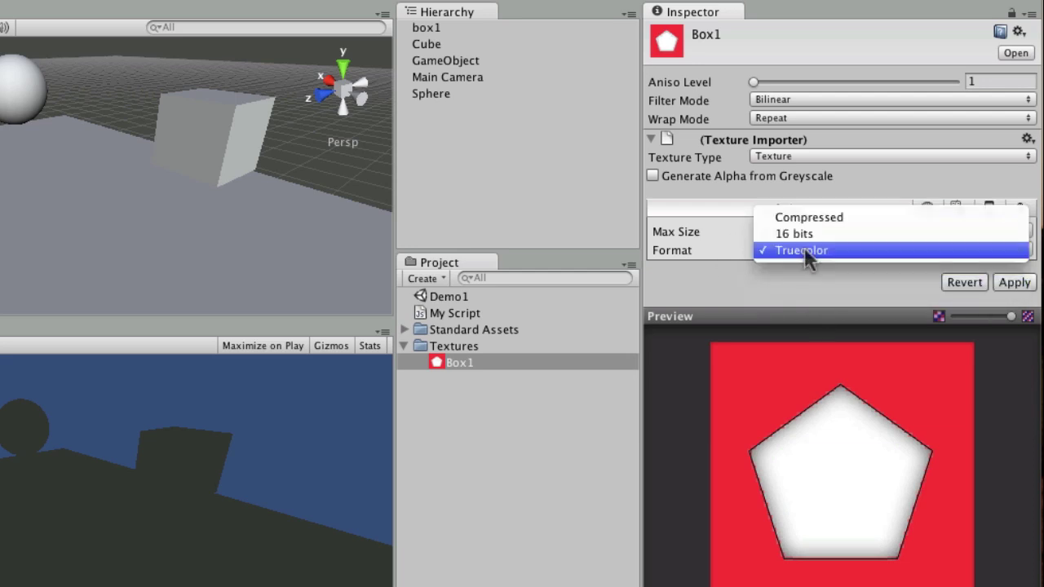
click(810, 219)
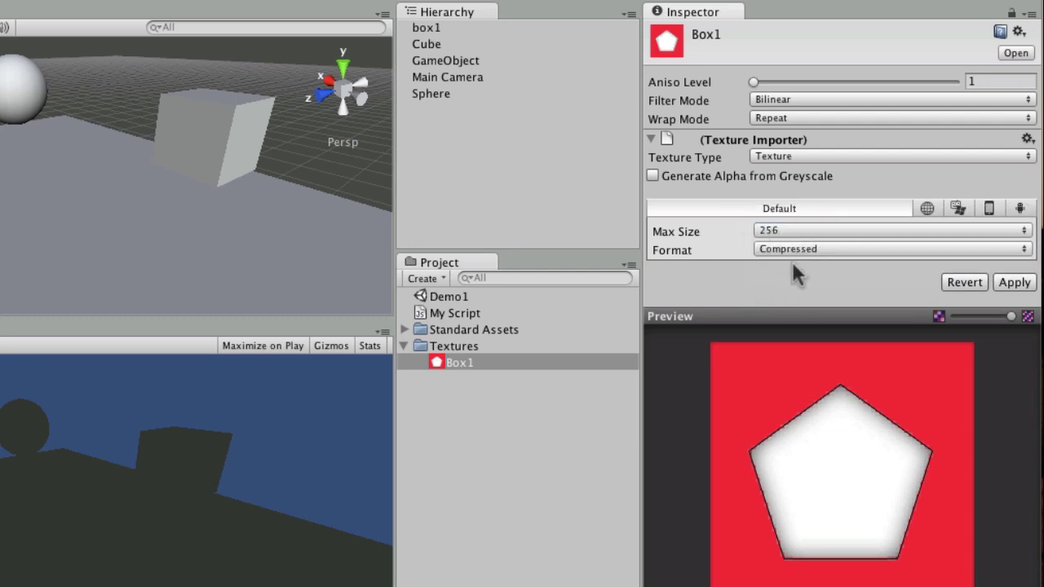
click(1014, 283)
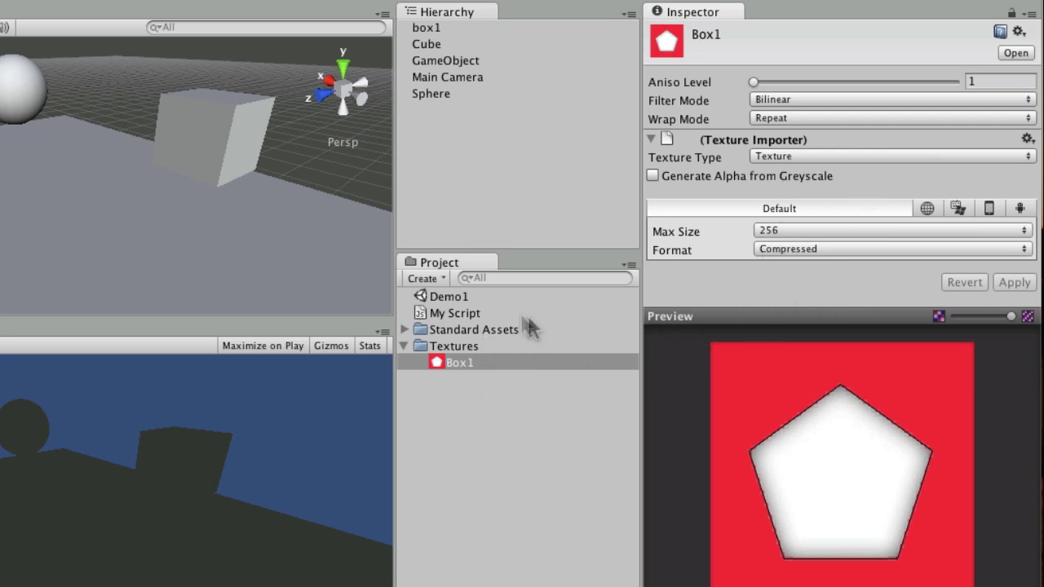
click(454, 315)
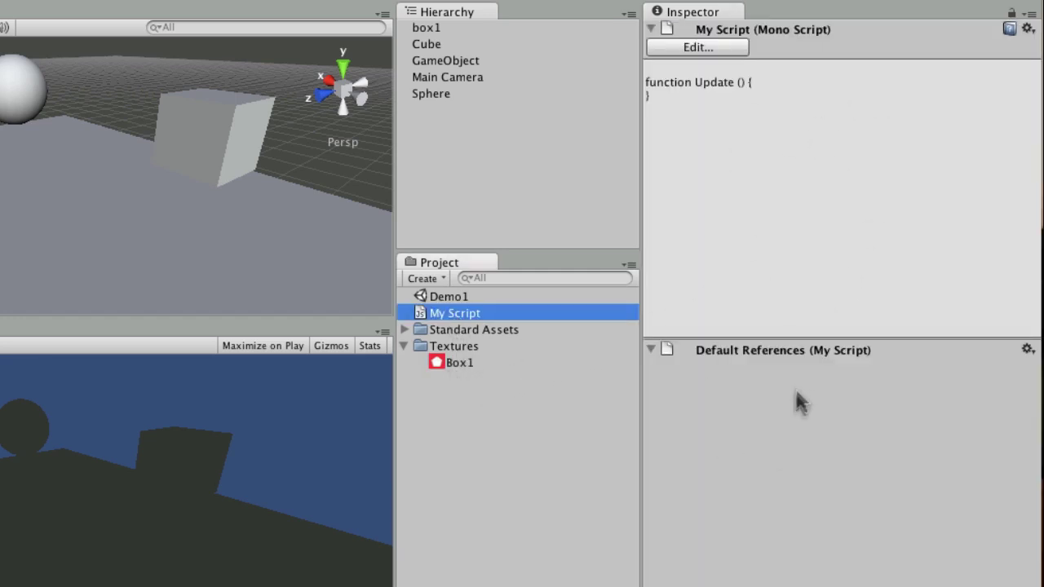
click(452, 361)
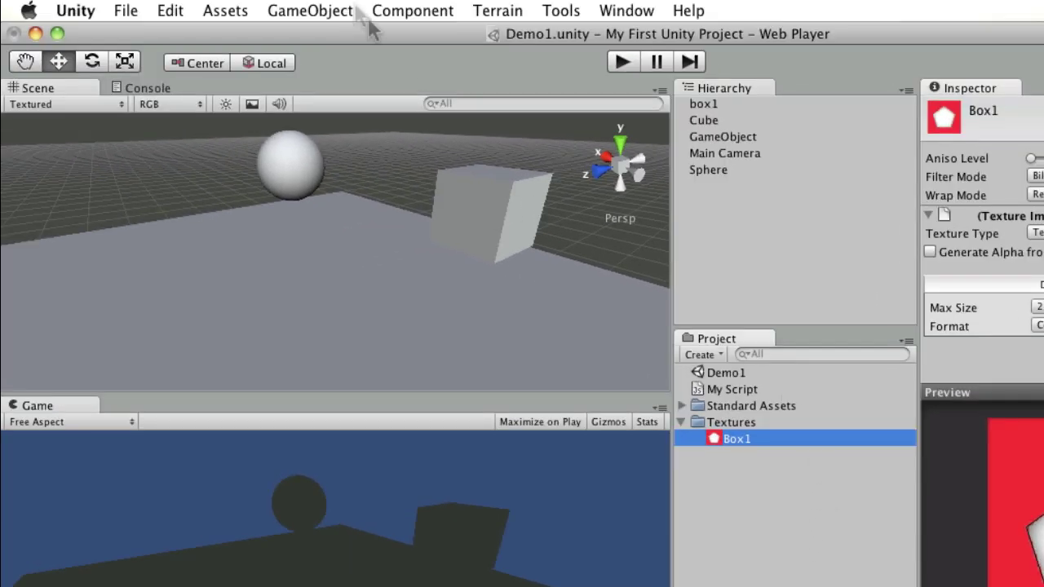
click(219, 12)
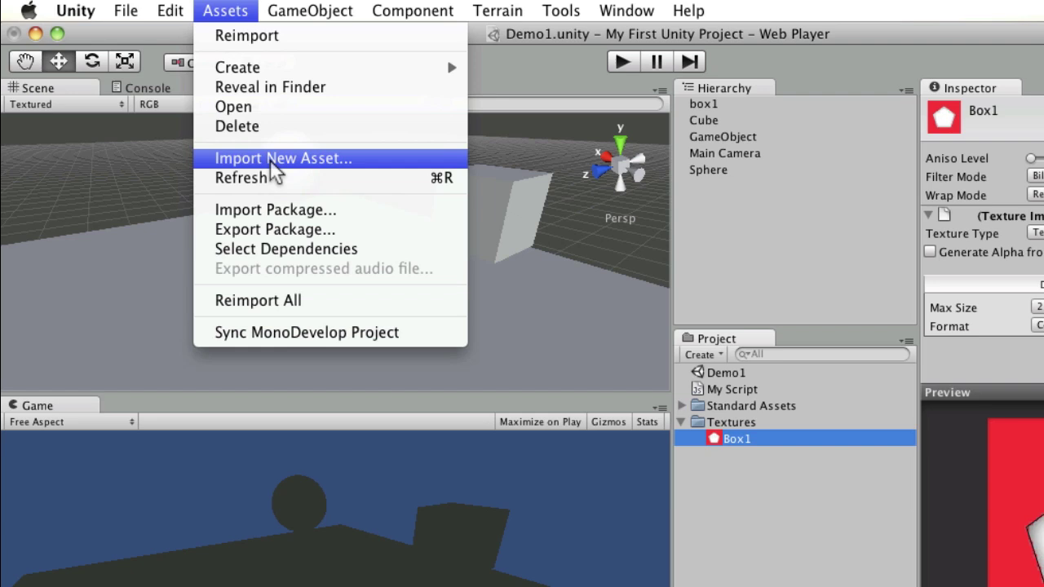
click(213, 11)
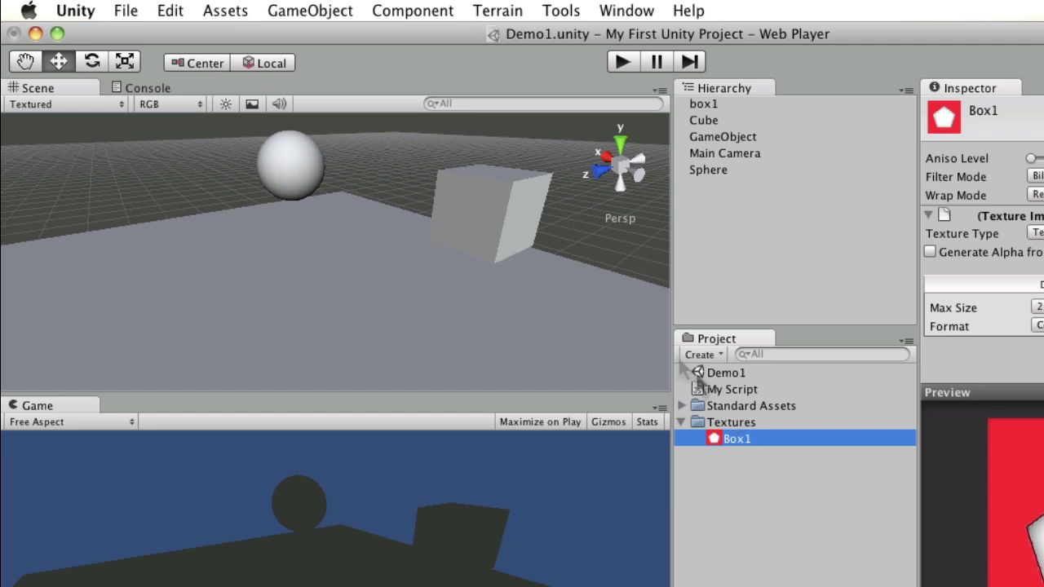
click(233, 11)
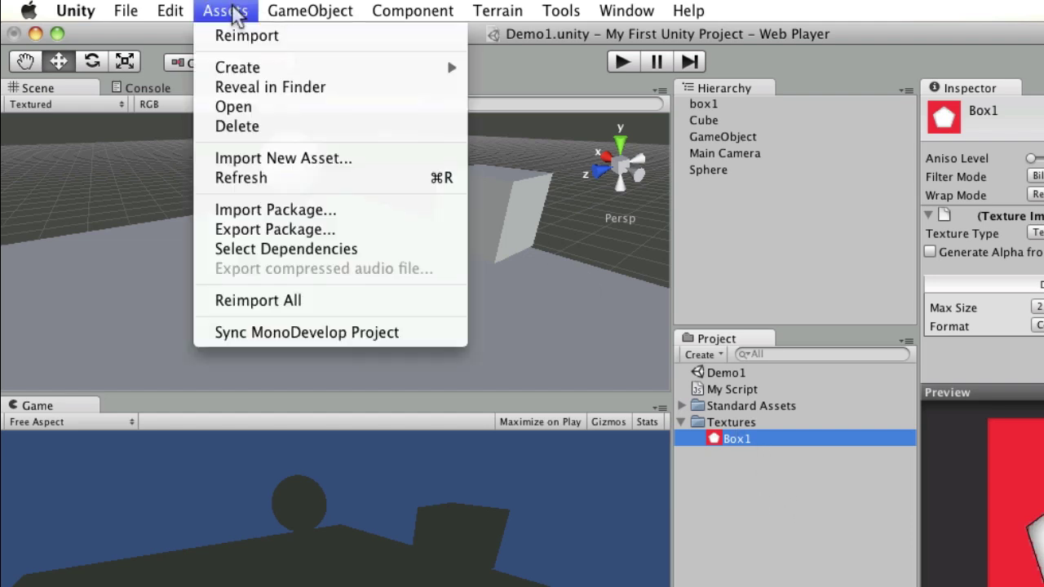
Select all assets from Box1 to Demo1 and start Export Package
click(232, 9)
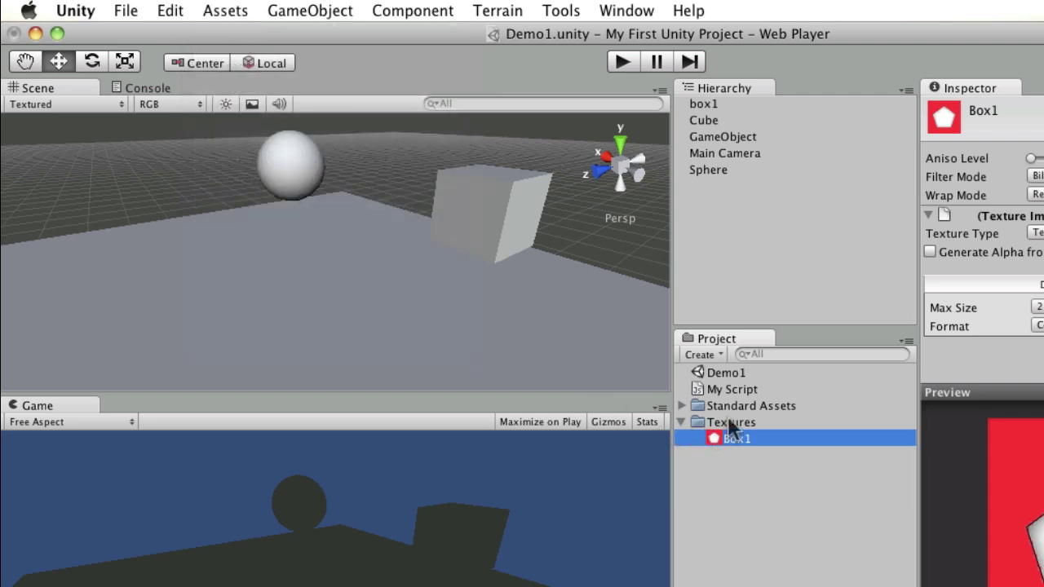
drag(733, 417, 725, 375)
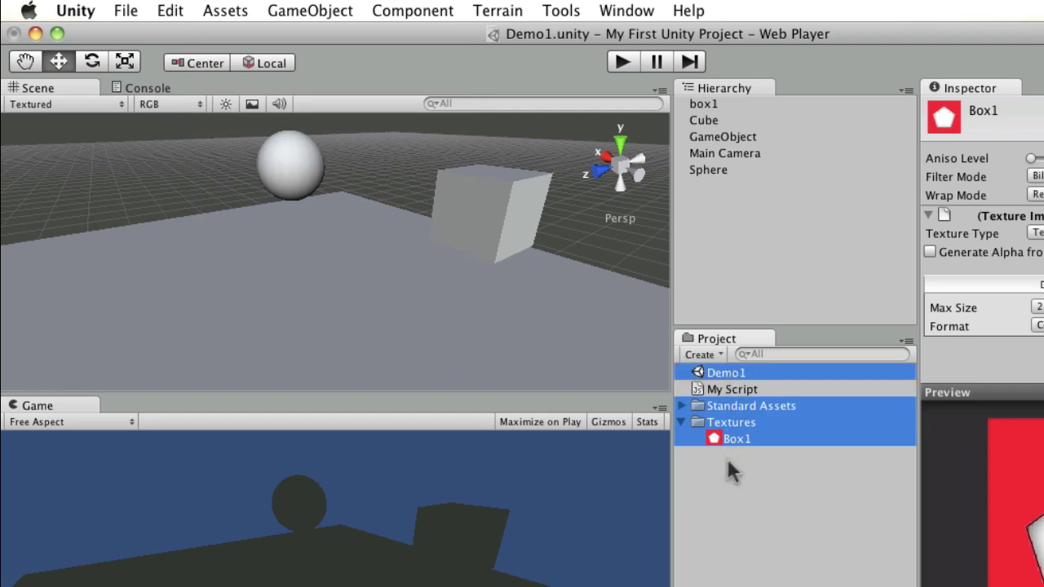
click(226, 9)
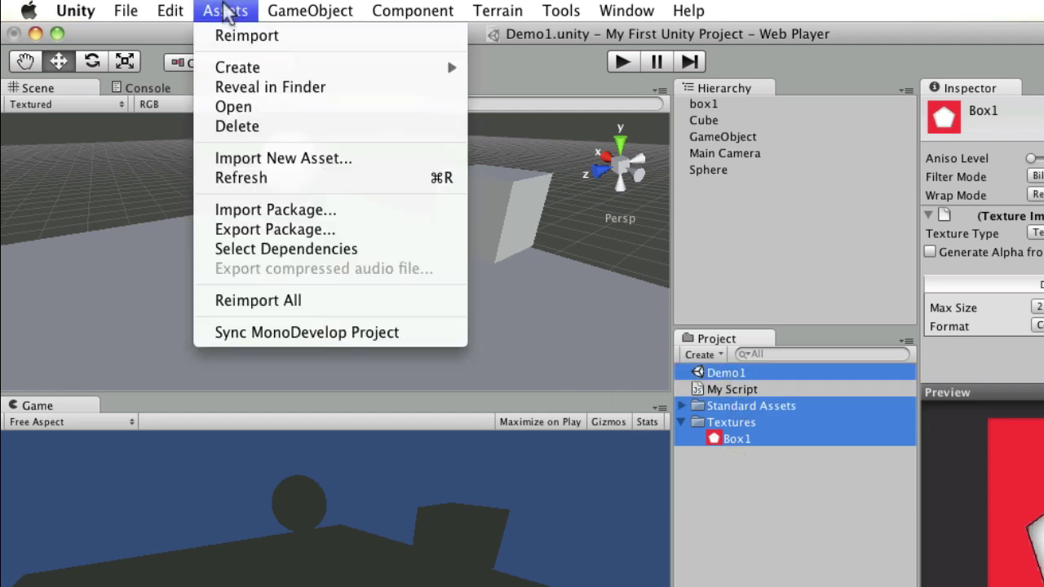
click(286, 230)
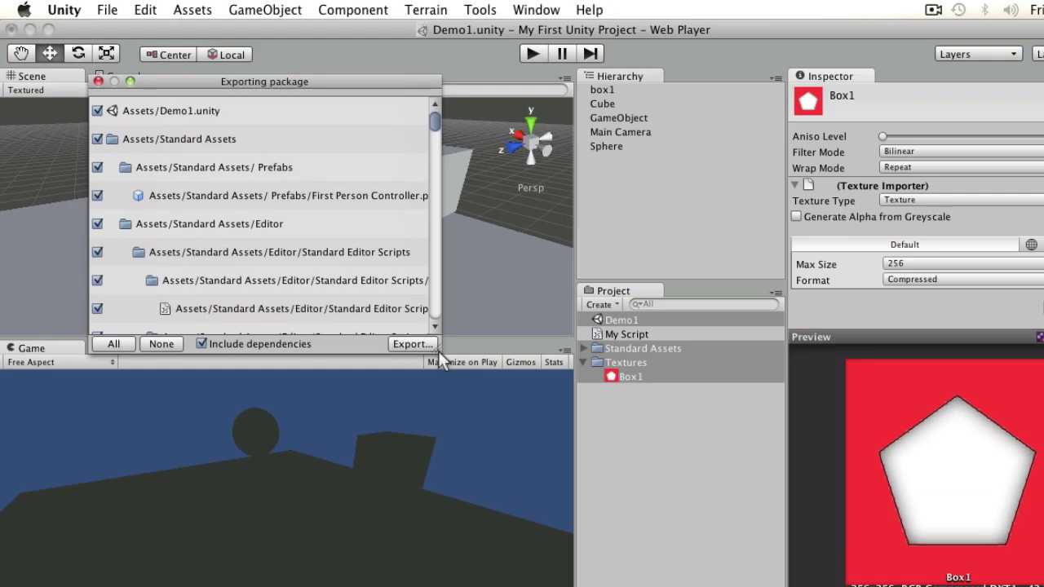
Save the exported package as example.unitypackage on the Desktop
drag(512, 409, 706, 586)
drag(604, 538, 626, 548)
click(596, 538)
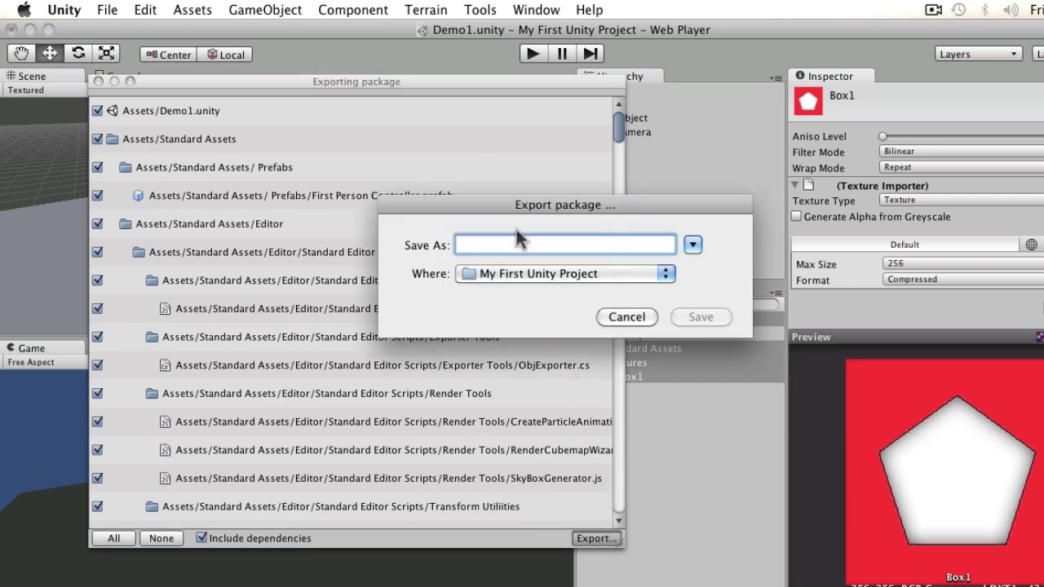
text(example)
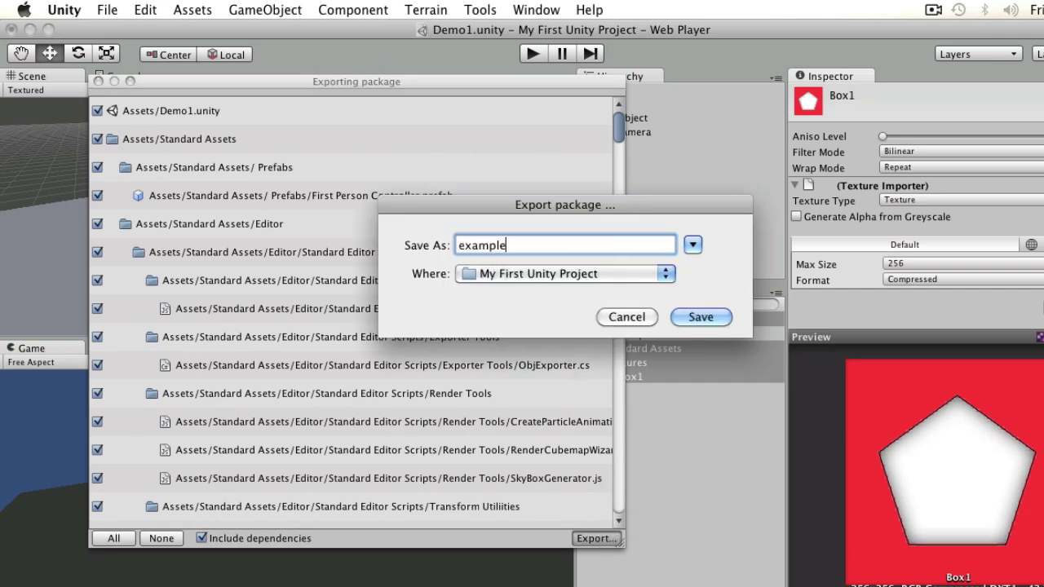
click(693, 245)
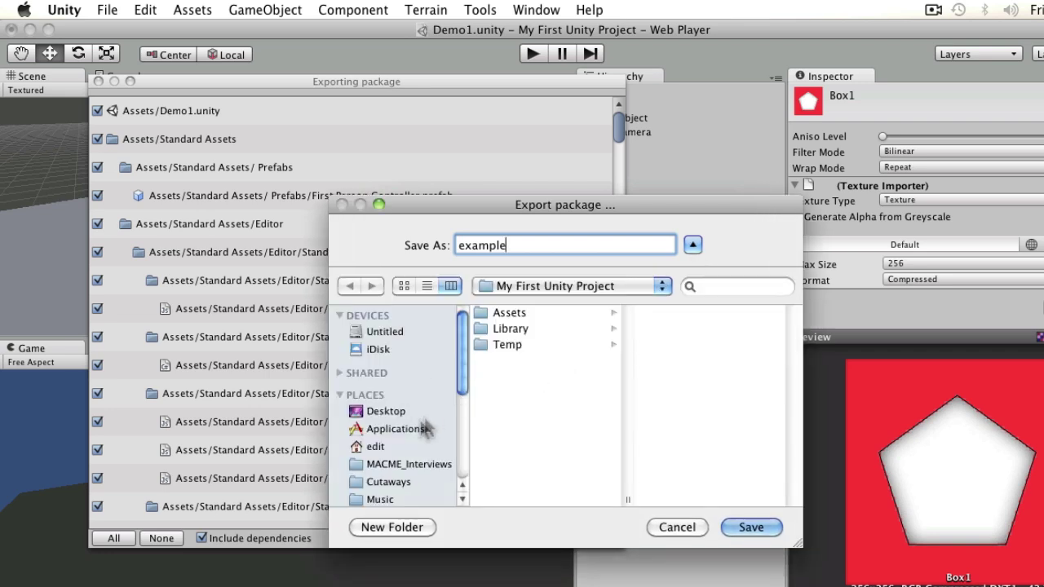
click(386, 412)
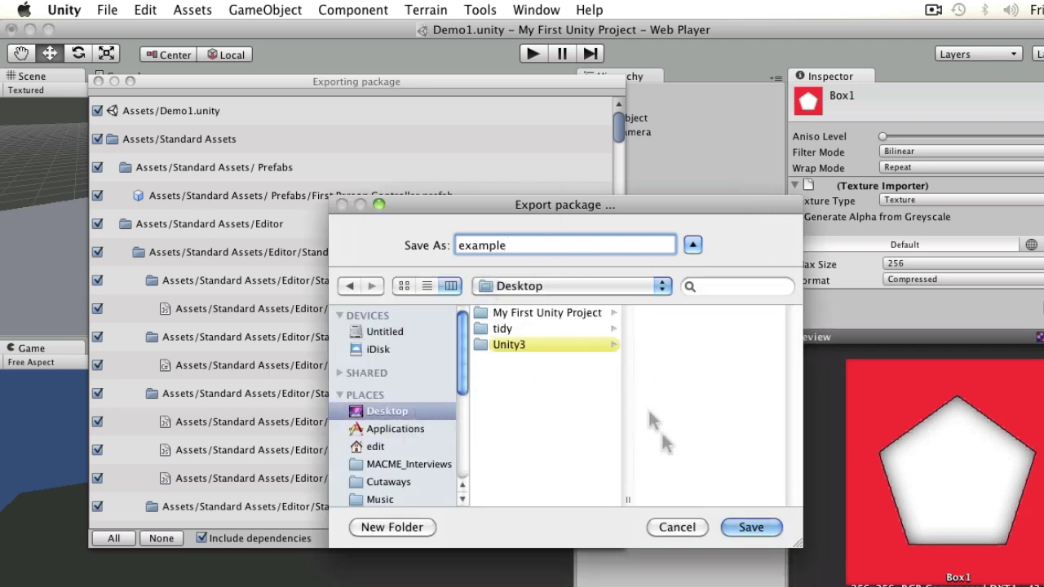
click(751, 527)
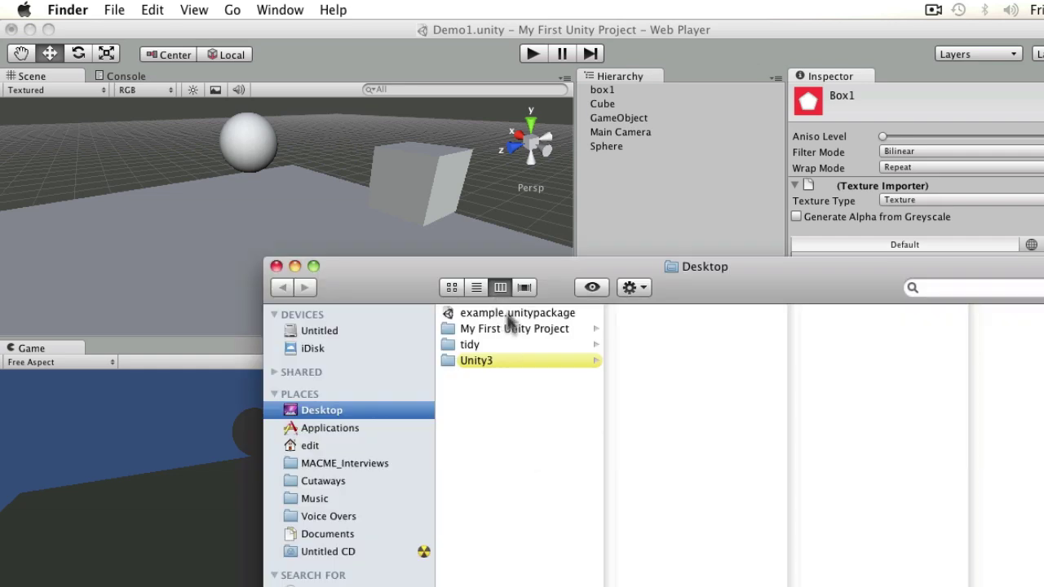
Check the 66.2 MB example.unitypackage on the Desktop and close the Finder window
click(507, 315)
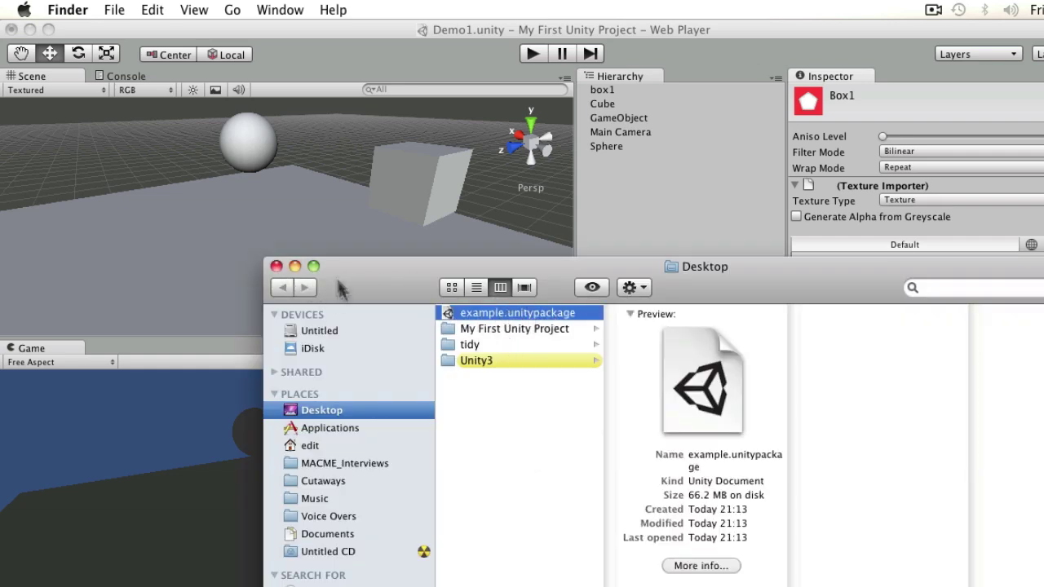
click(277, 266)
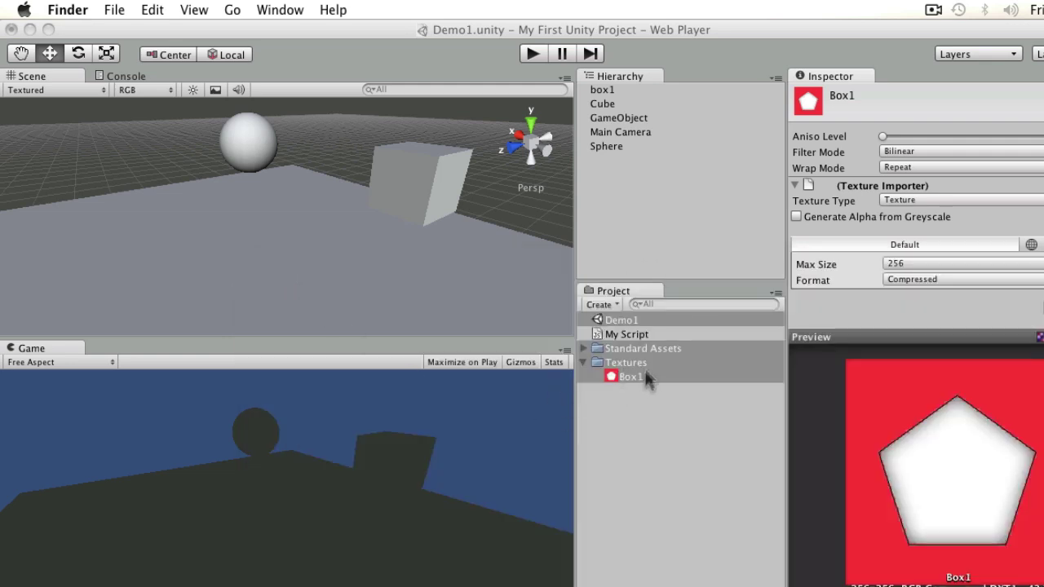
Bring Unity forward, clear the Project selection and collapse the Textures folder
click(643, 305)
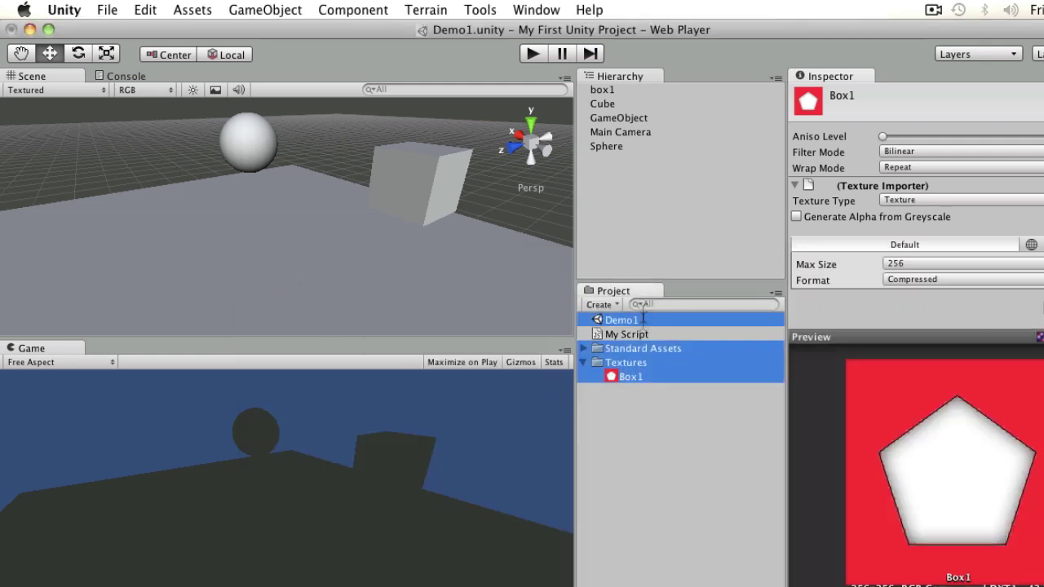
click(657, 411)
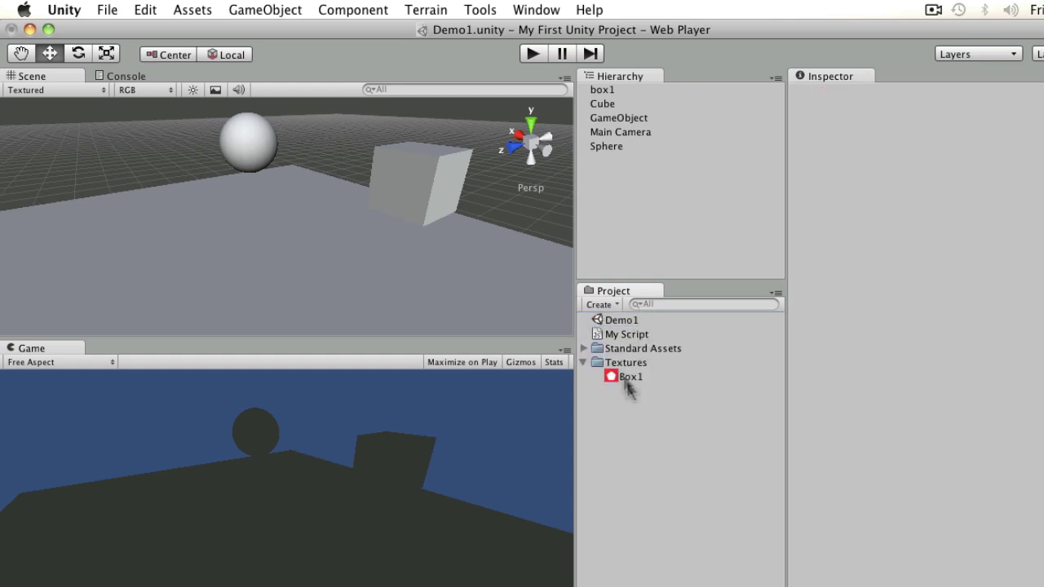
click(583, 362)
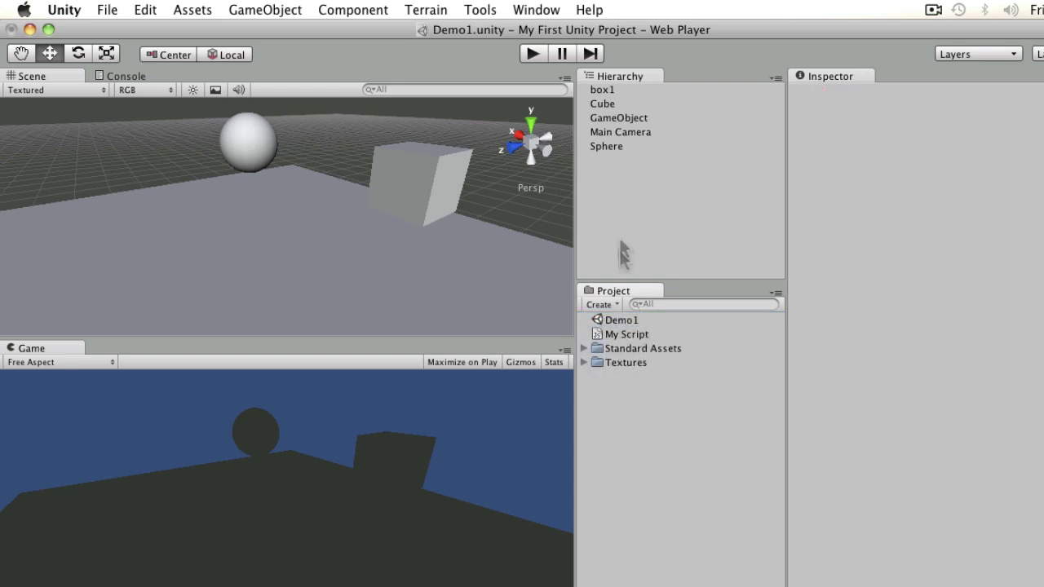
click(193, 9)
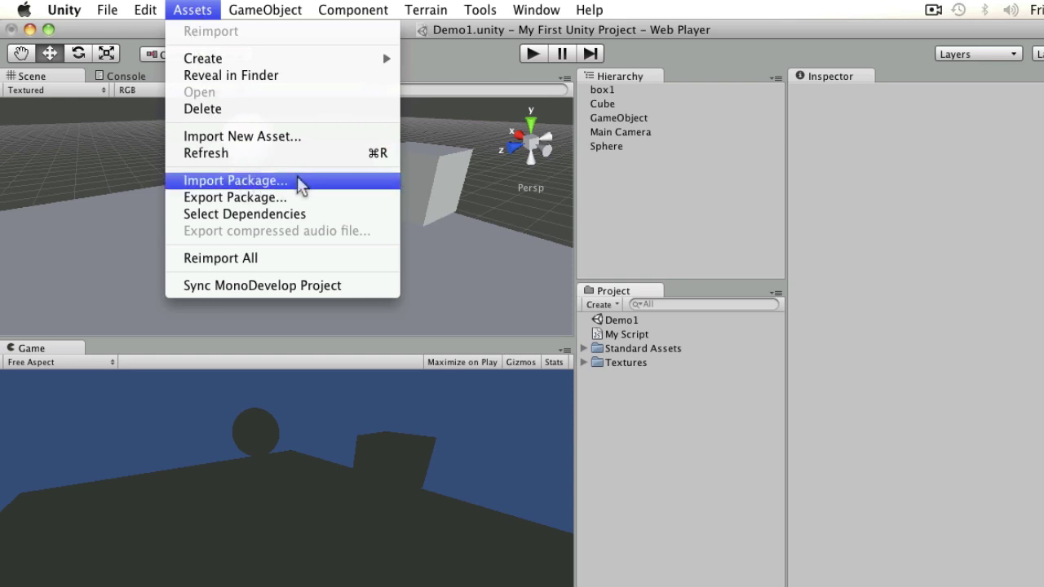
click(236, 64)
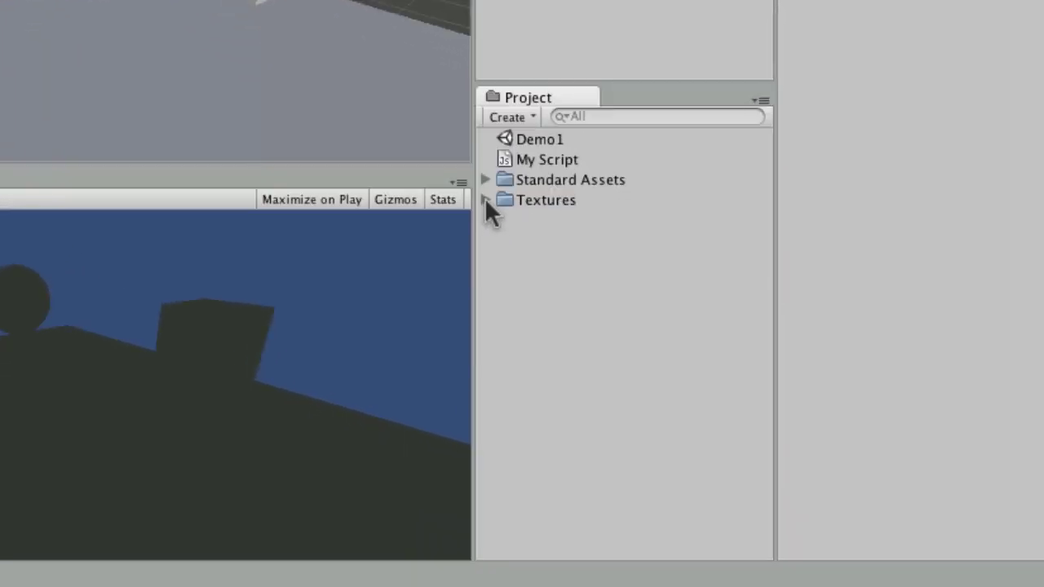
Expand Textures and reimport the Box1 texture from its context menu
click(584, 363)
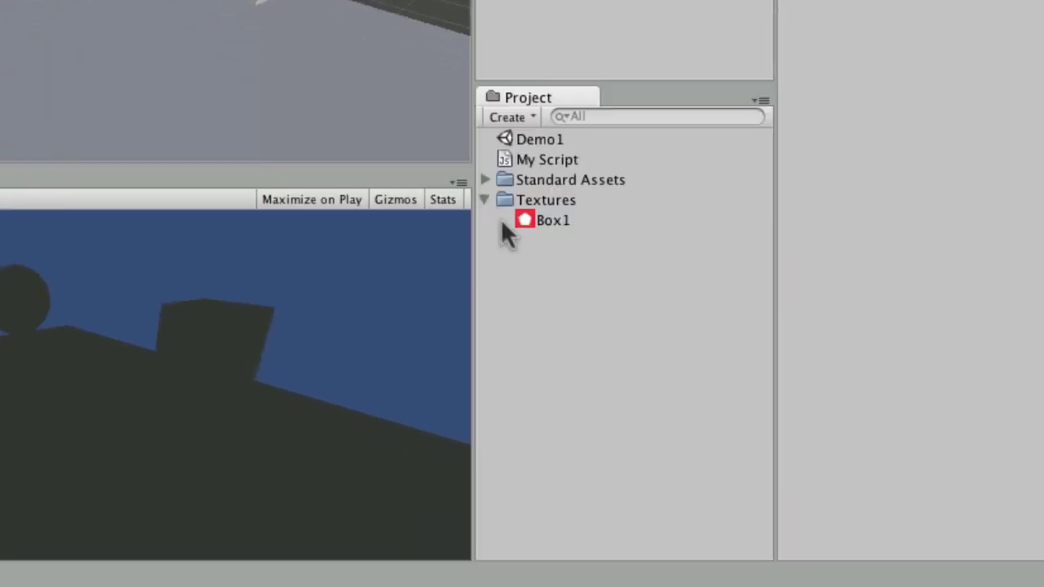
click(566, 220)
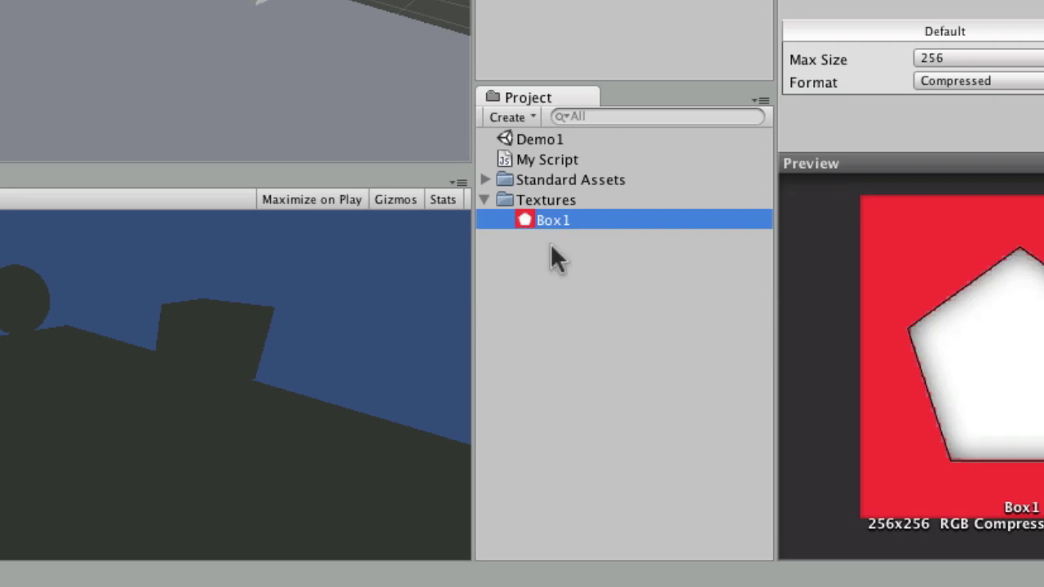
right_click(551, 222)
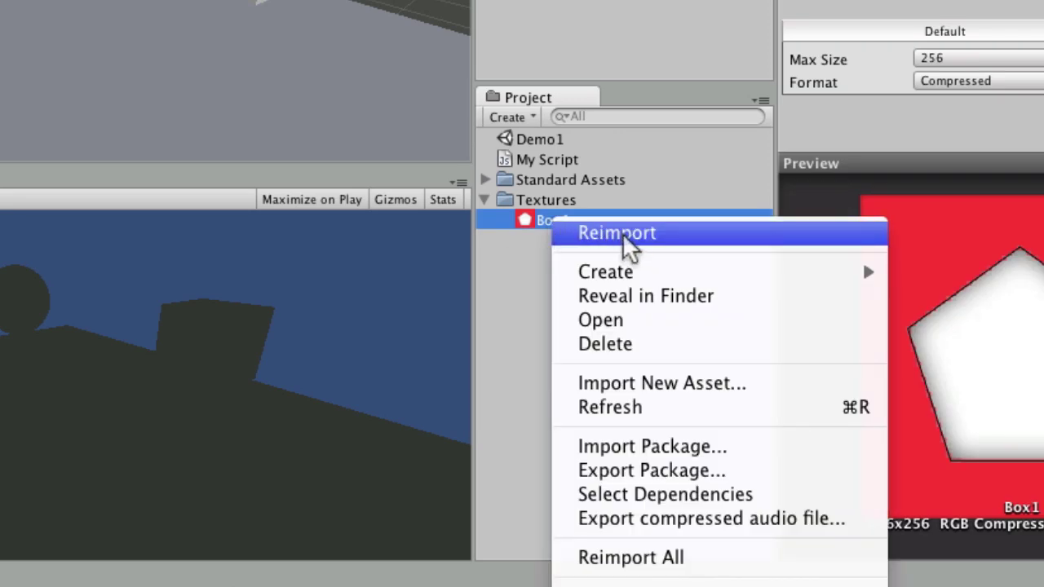
click(600, 236)
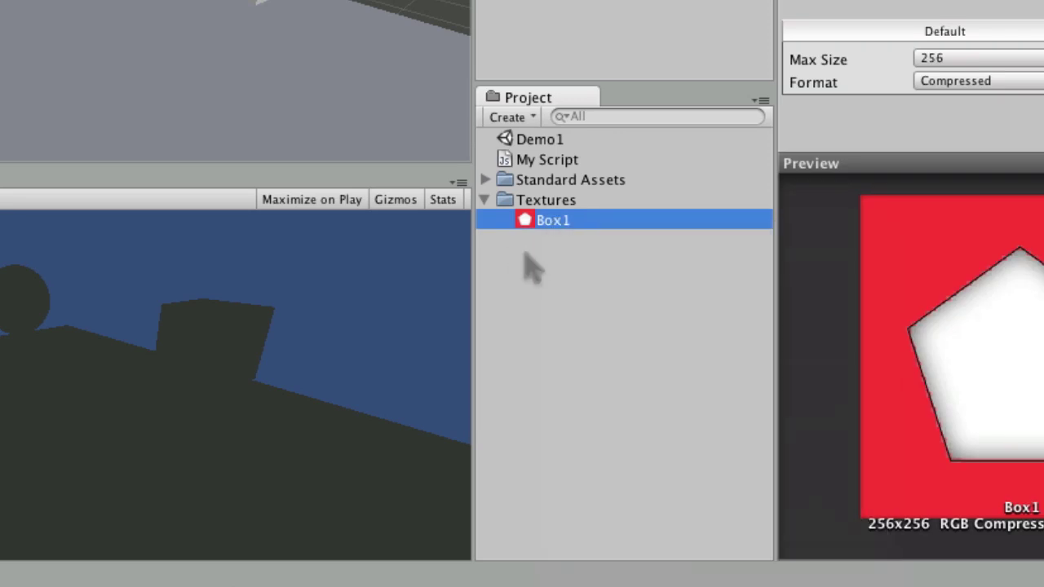